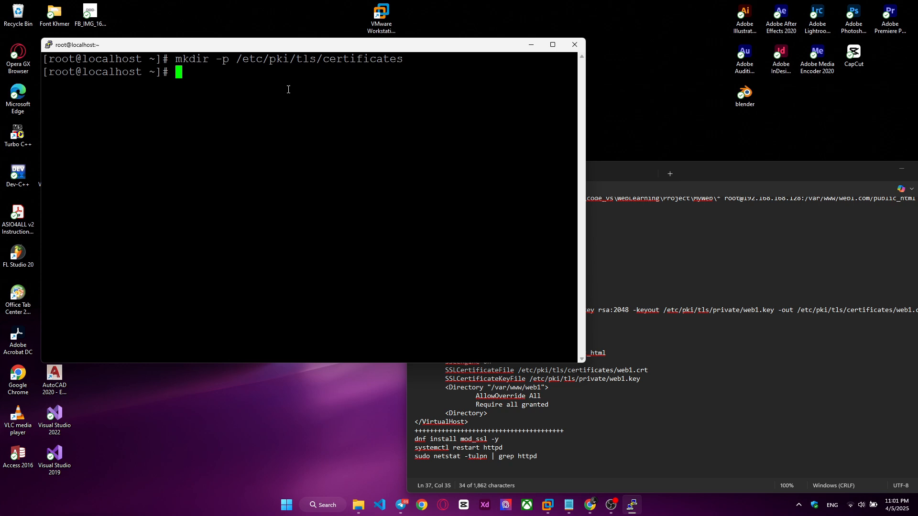
Step: Create the /etc/pki/tls/private directory on the server using the mkdir -p command from the notes
drag(242, 60, 269, 61)
drag(290, 59, 271, 60)
click(627, 310)
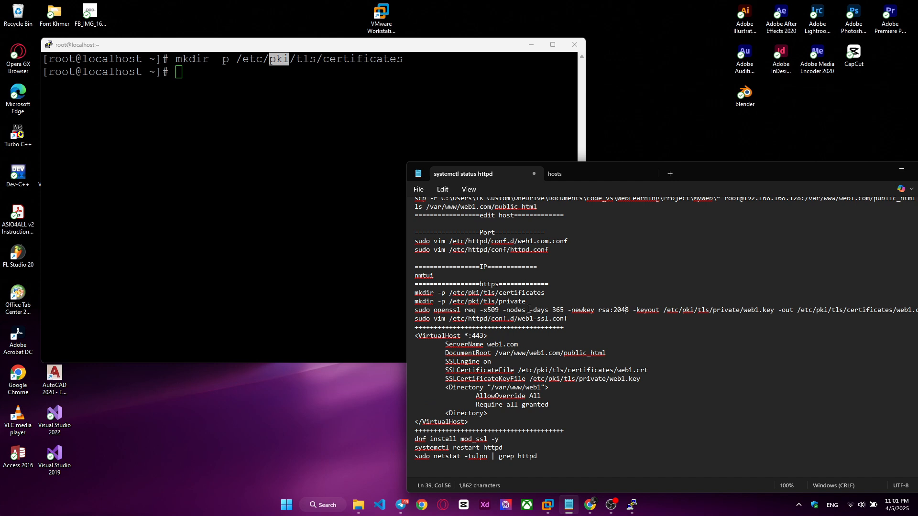
drag(530, 302, 415, 303)
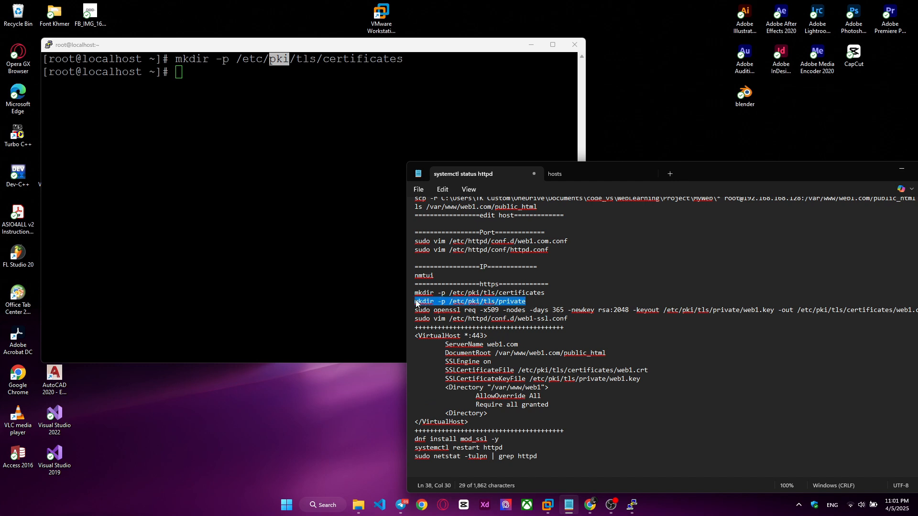
right_click(416, 302)
click(466, 110)
right_click(285, 117)
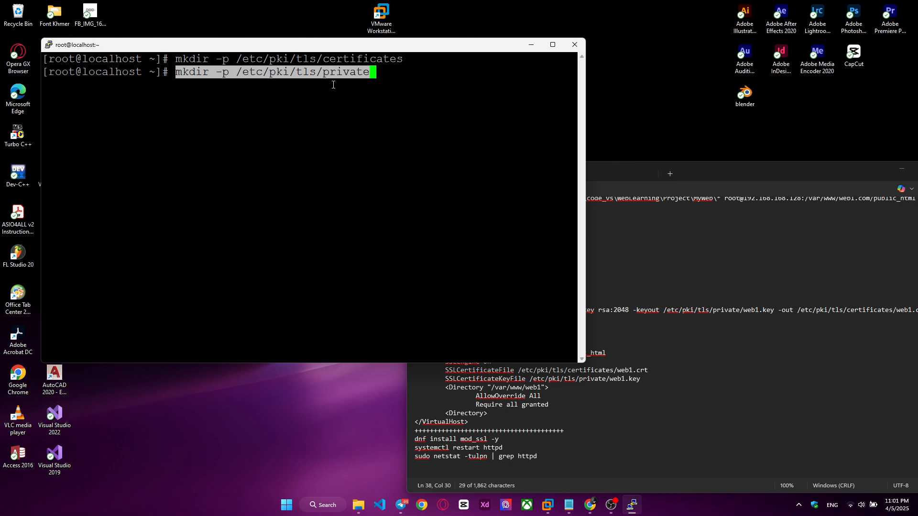
key(Return)
Step: Run the notes' openssl req command for a 365-day self-signed rsa:2048 certificate, outputting web1.key and web1.crt under /etc/pki/tls
click(673, 303)
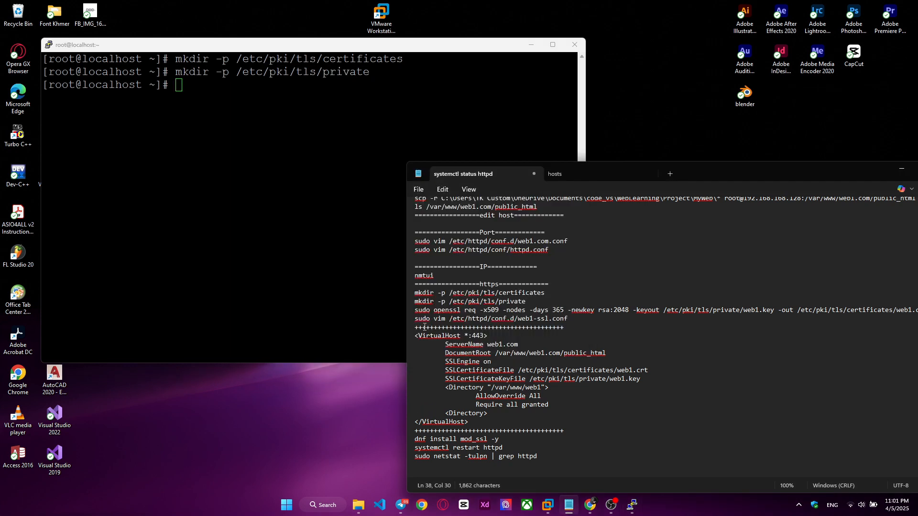
drag(412, 311, 916, 311)
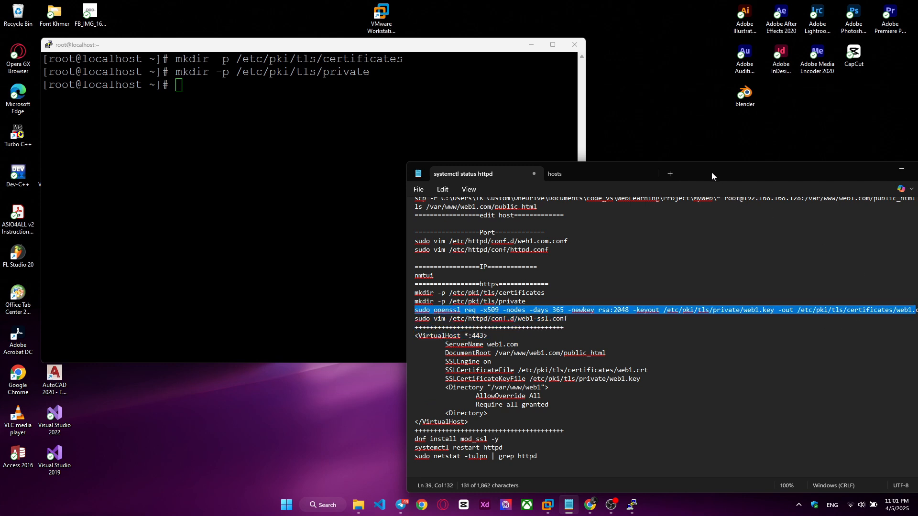
drag(715, 174, 543, 172)
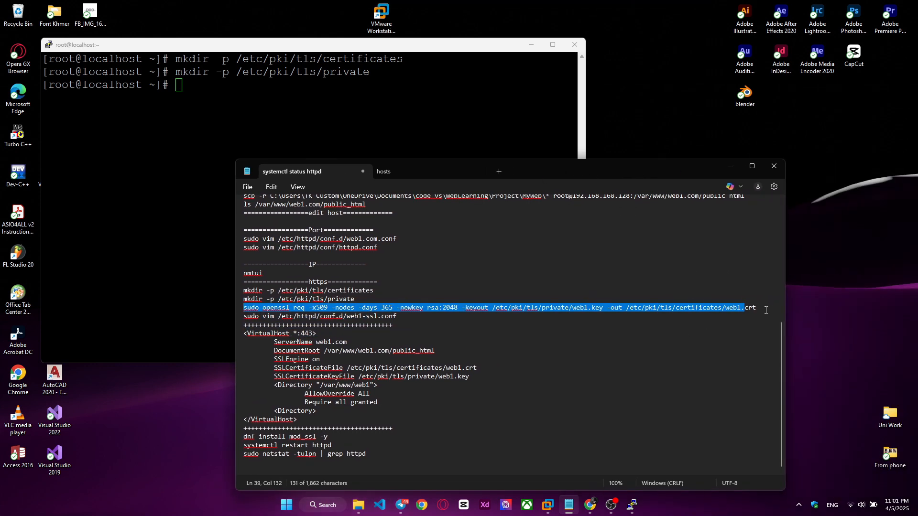
drag(765, 308, 245, 308)
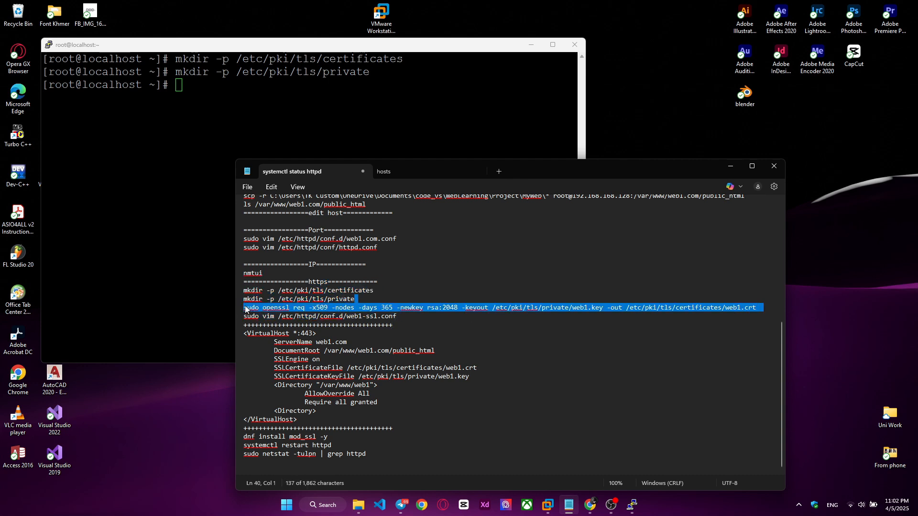
right_click(245, 308)
click(293, 114)
click(231, 141)
right_click(230, 142)
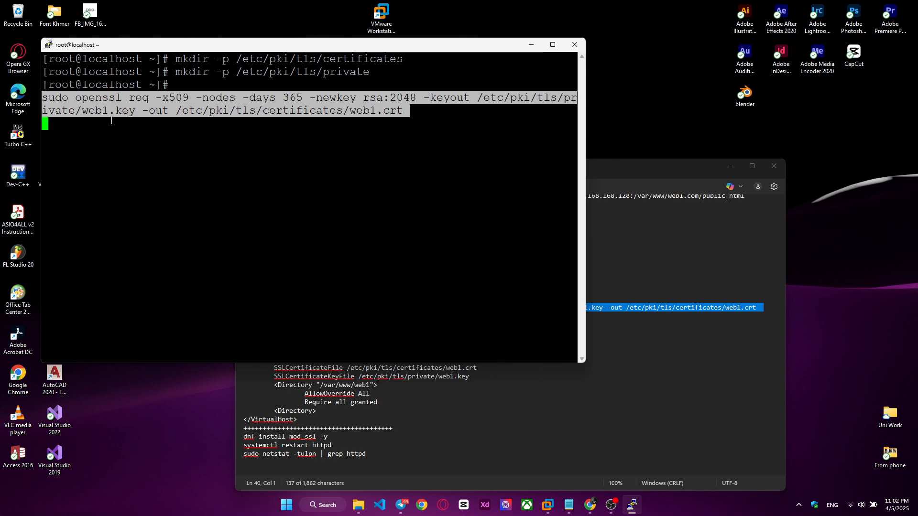
key(Return)
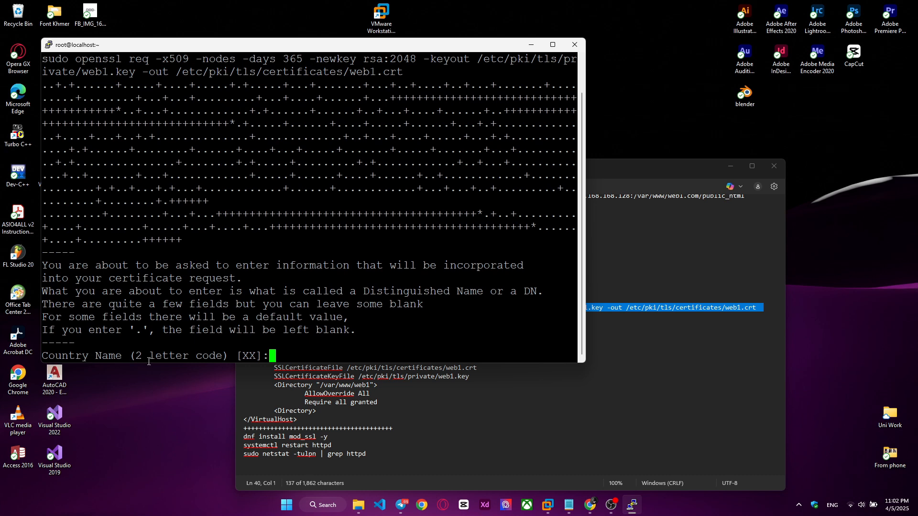
Step: Answer the certificate prompts with country KH and common name web1.com, leaving all other fields at their defaults
text(KH)
key(Return)
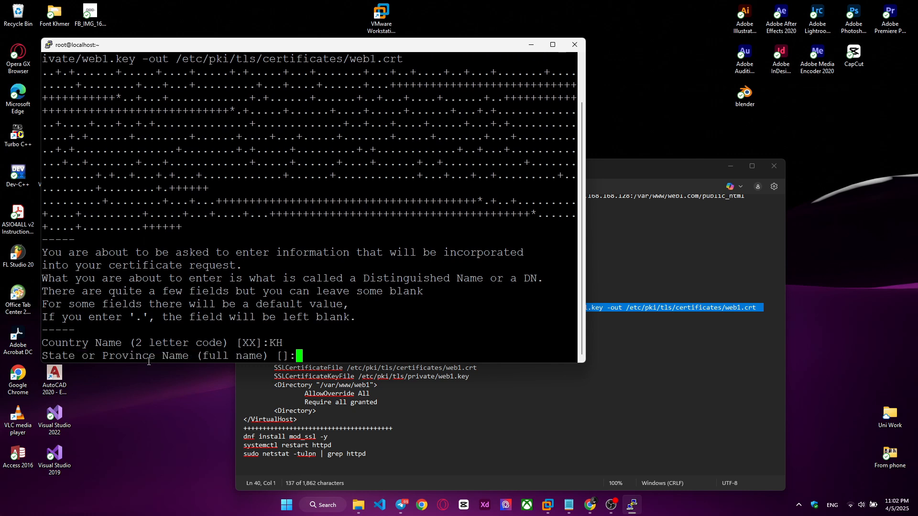
key(Return)
key(Return)
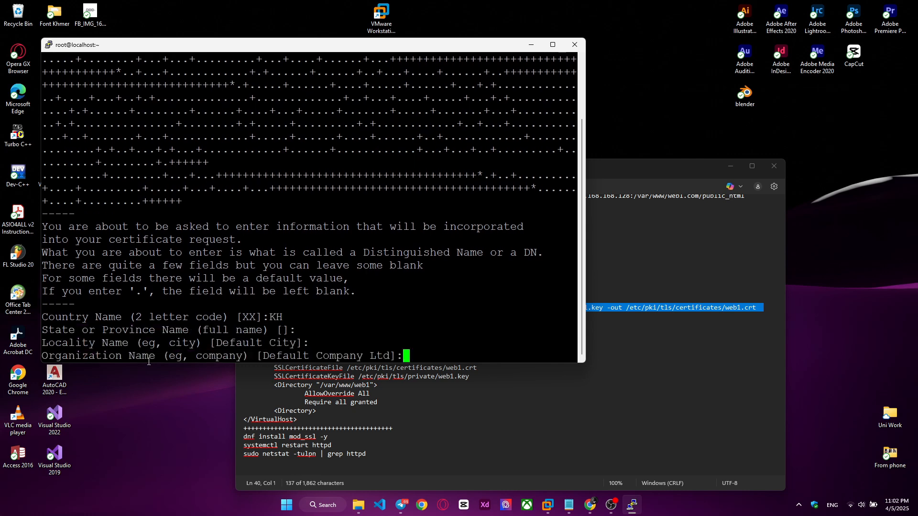
key(Return)
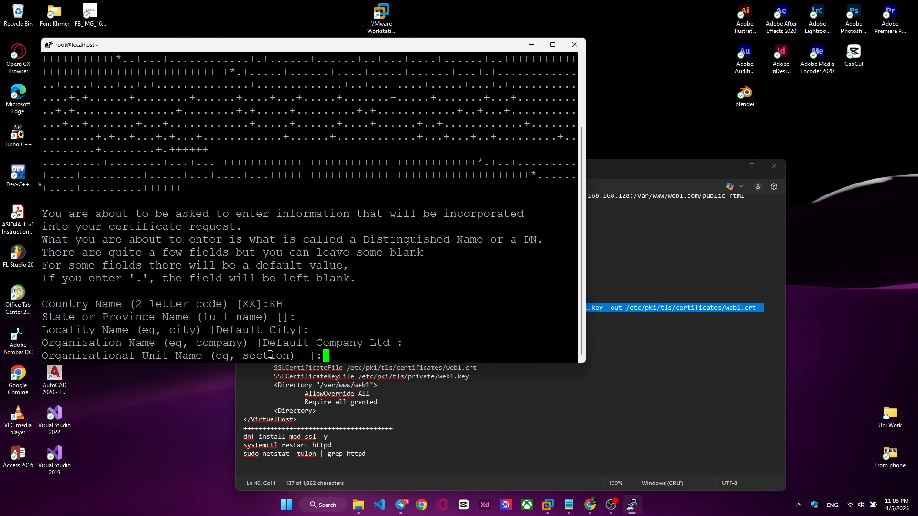
key(Return)
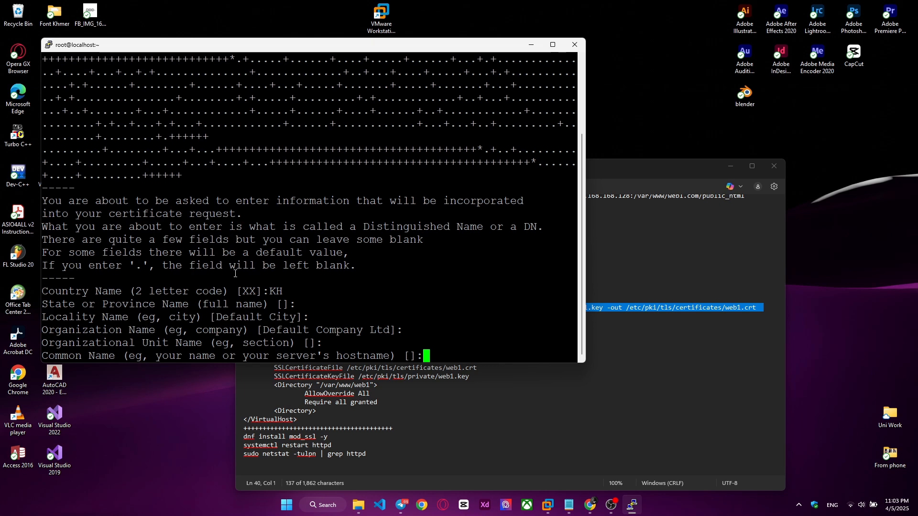
text(web1.com)
key(Return)
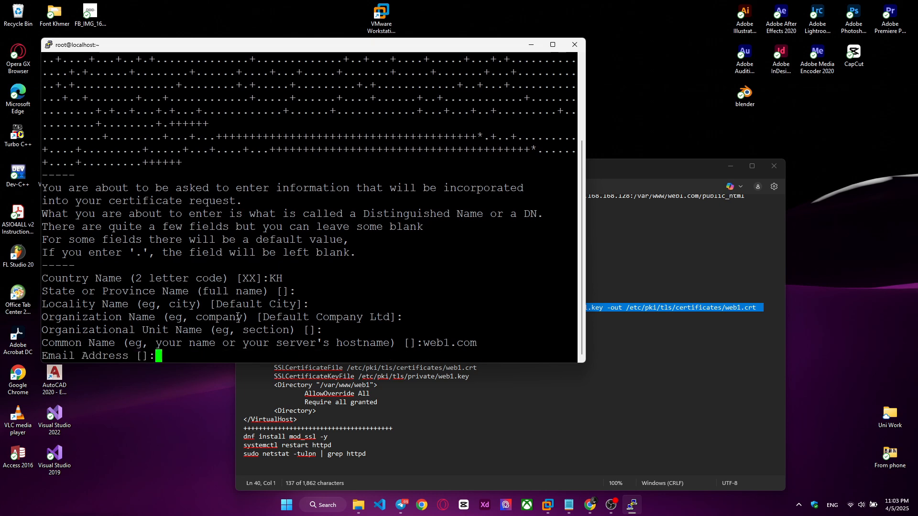
key(Return)
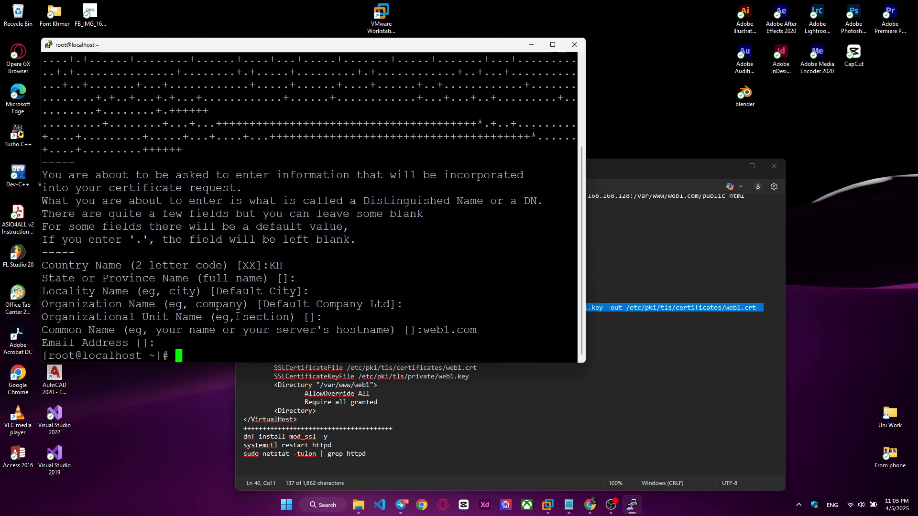
Step: Clear the terminal screen
key(Return)
text(clear)
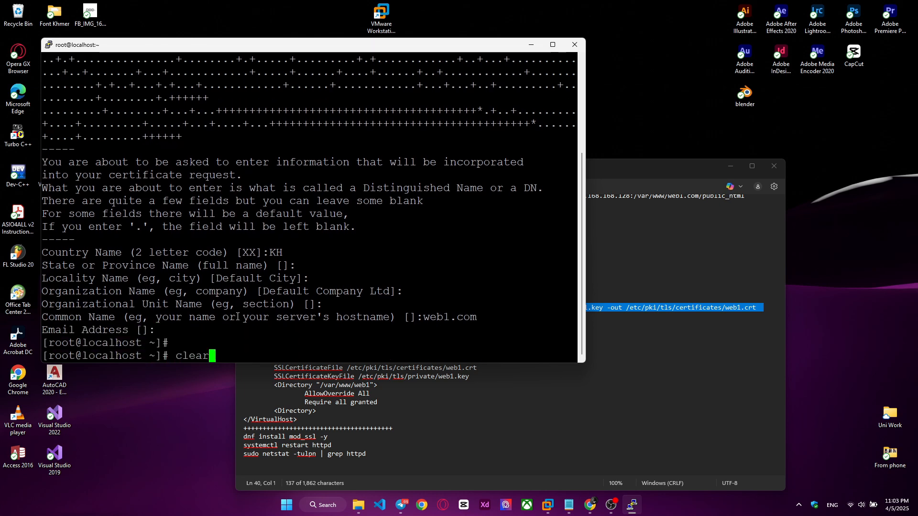
key(Return)
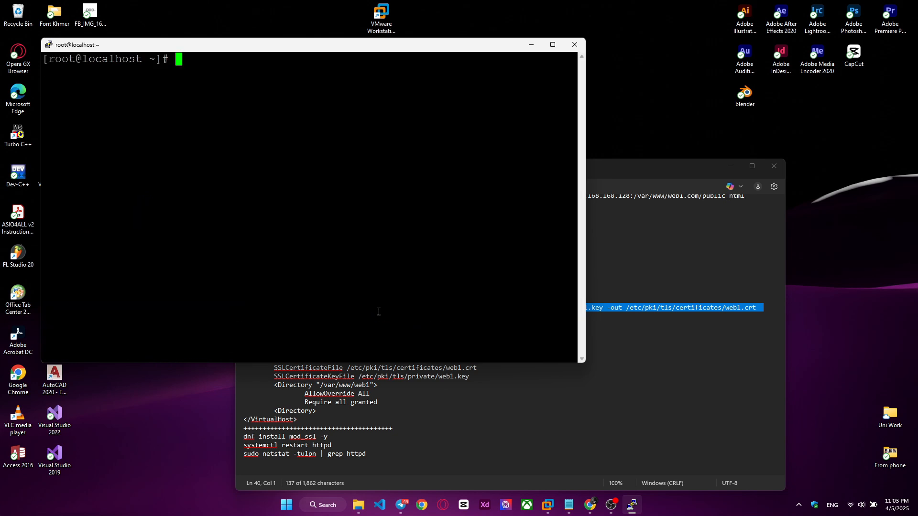
Step: Open /etc/httpd/conf.d/web1-ssl.conf in vim with sudo, using the command from the notes
click(616, 318)
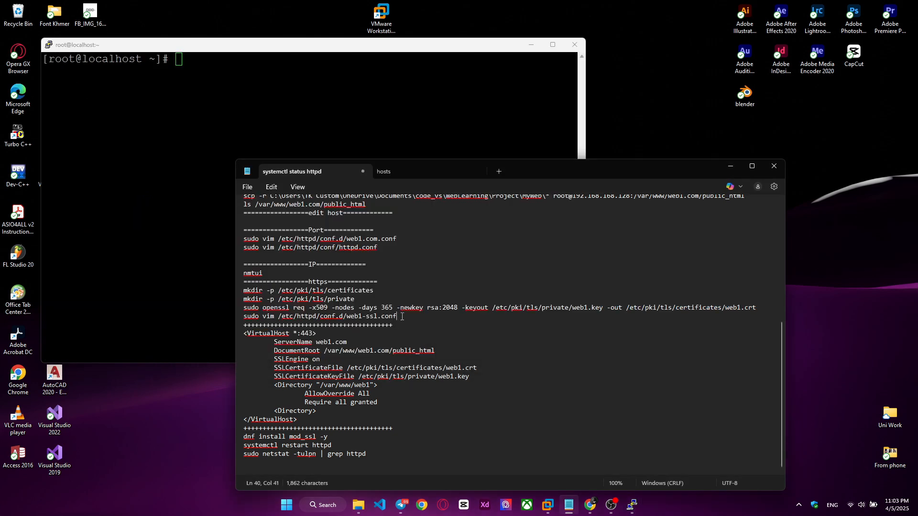
drag(402, 317, 224, 317)
right_click(282, 318)
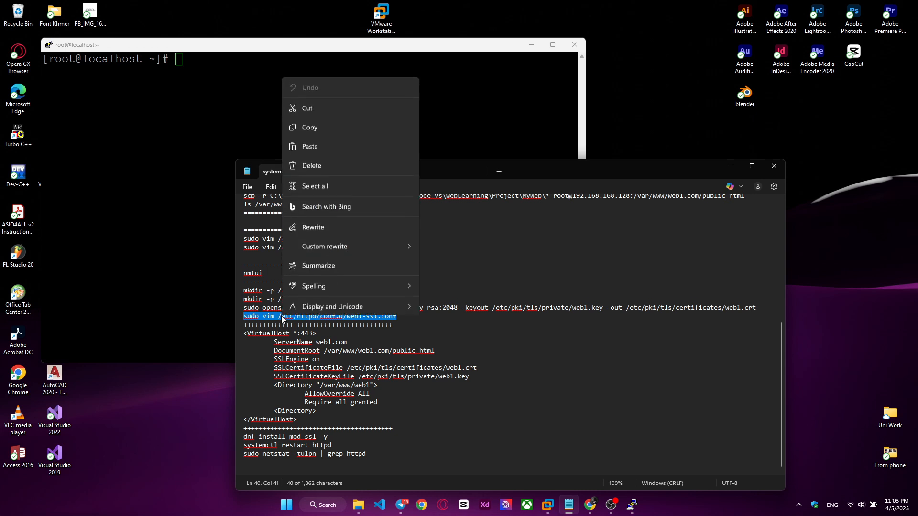
click(315, 127)
right_click(251, 119)
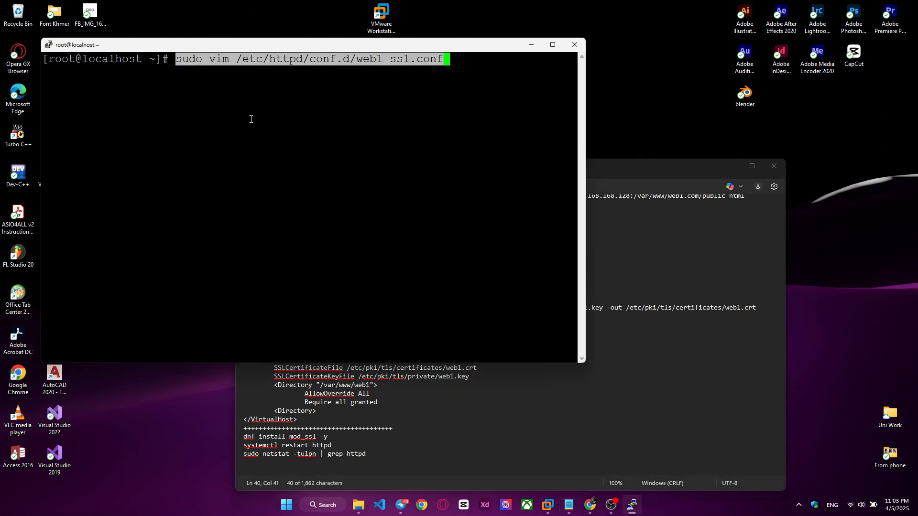
key(Left)
key(Left)
key(Left)
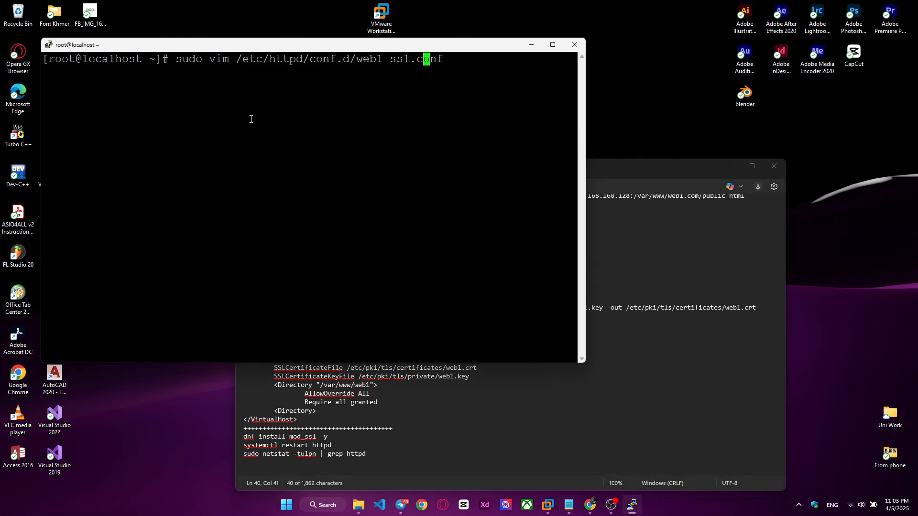
key(Return)
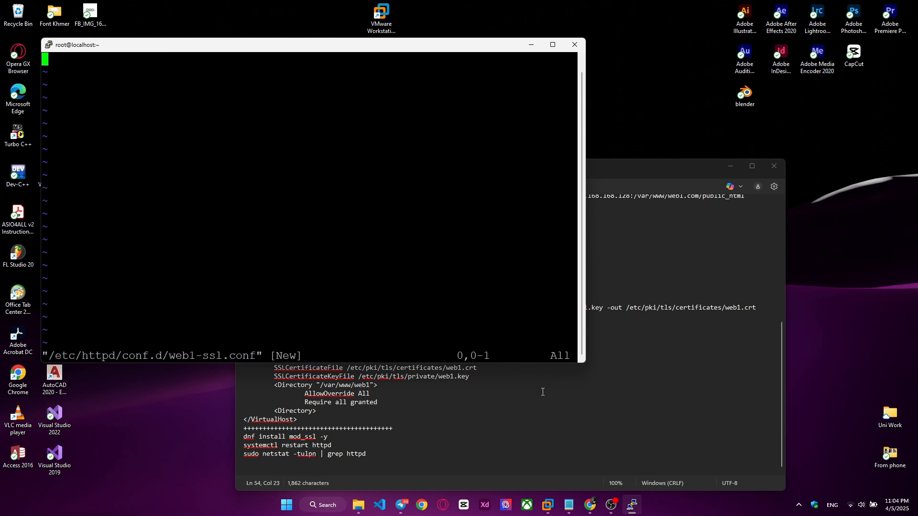
Step: Insert the <VirtualHost *:443> block for web1.com from the notes into web1-ssl.conf, saving and closing the file
click(543, 392)
drag(302, 416, 221, 335)
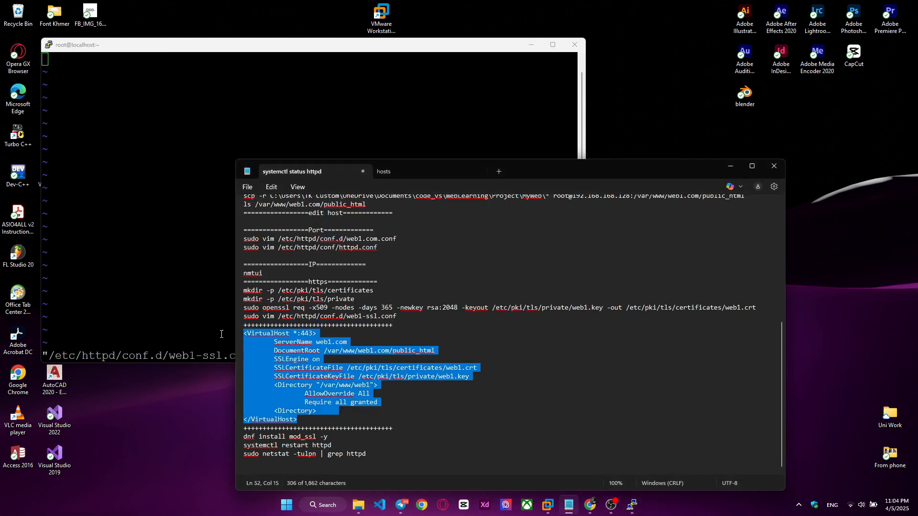
right_click(314, 366)
click(347, 178)
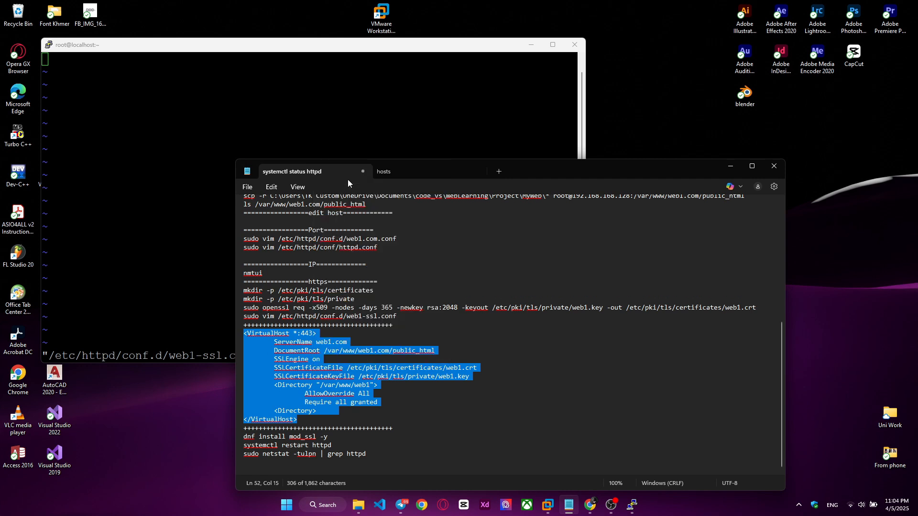
right_click(158, 122)
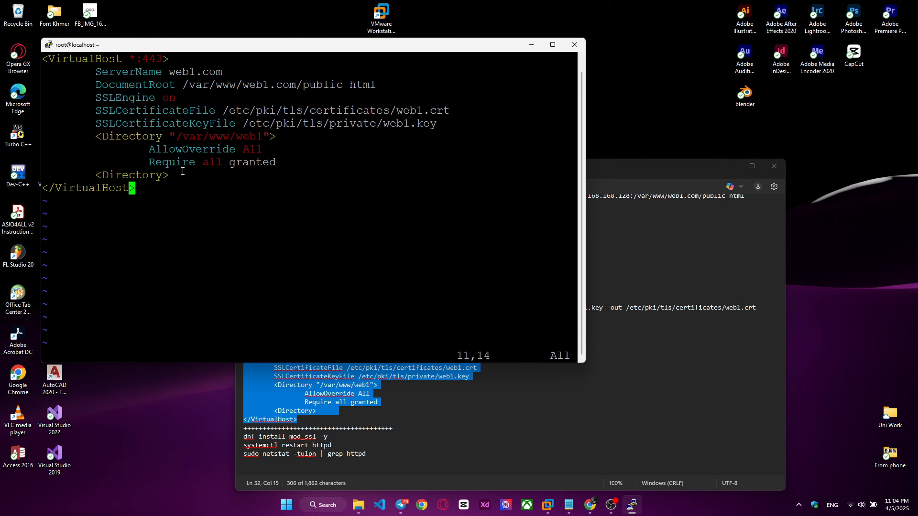
drag(145, 151, 287, 152)
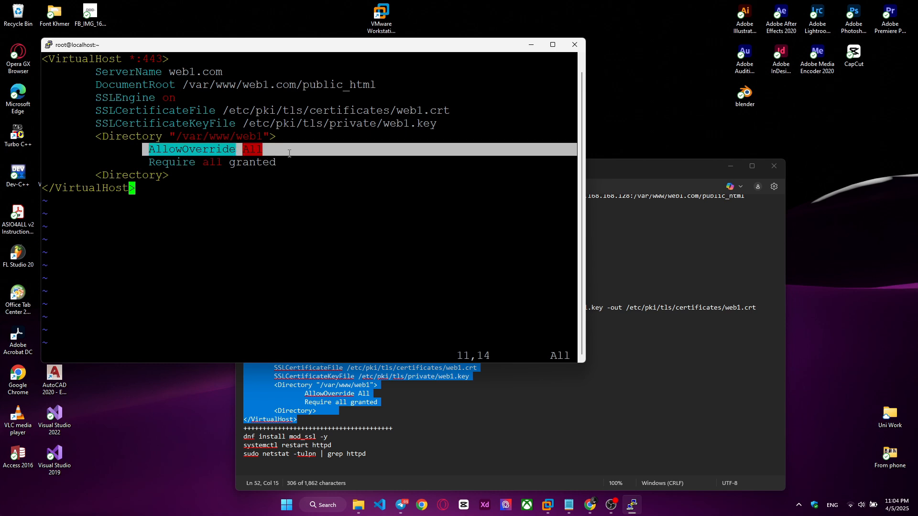
click(249, 148)
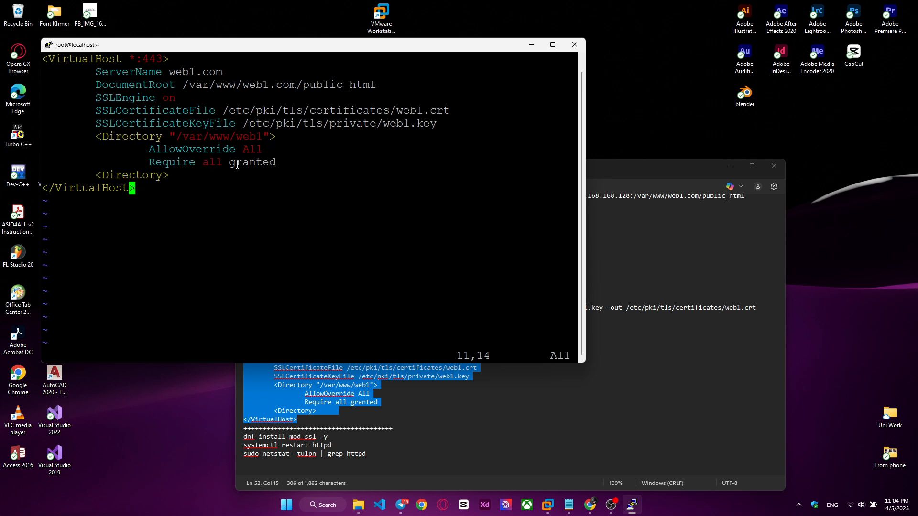
text(:wq)
key(Return)
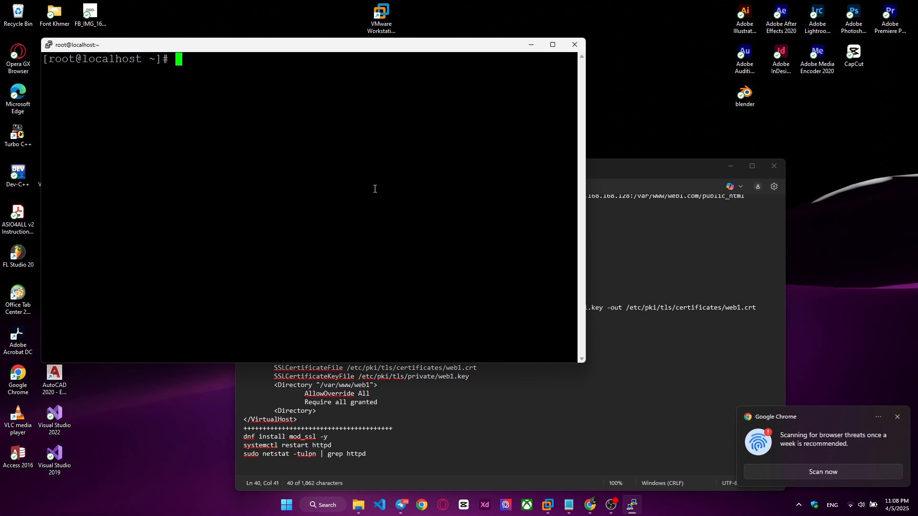
Step: Restart the Apache service with systemctl restart httpd
right_click(293, 194)
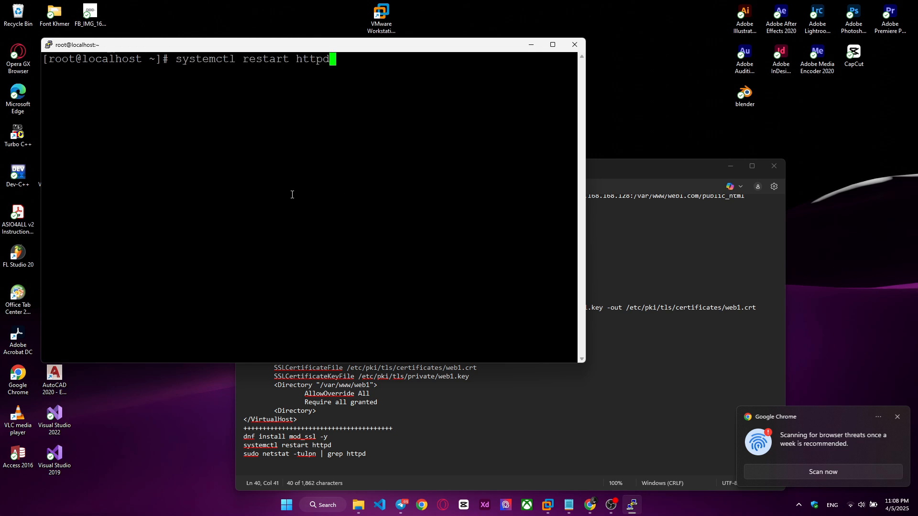
key(Return)
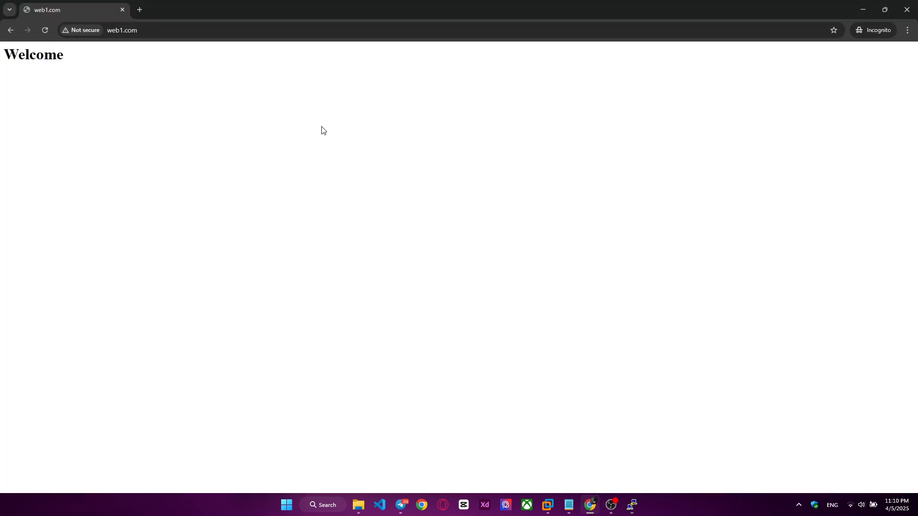
mouse_move(643, 505)
click(661, 448)
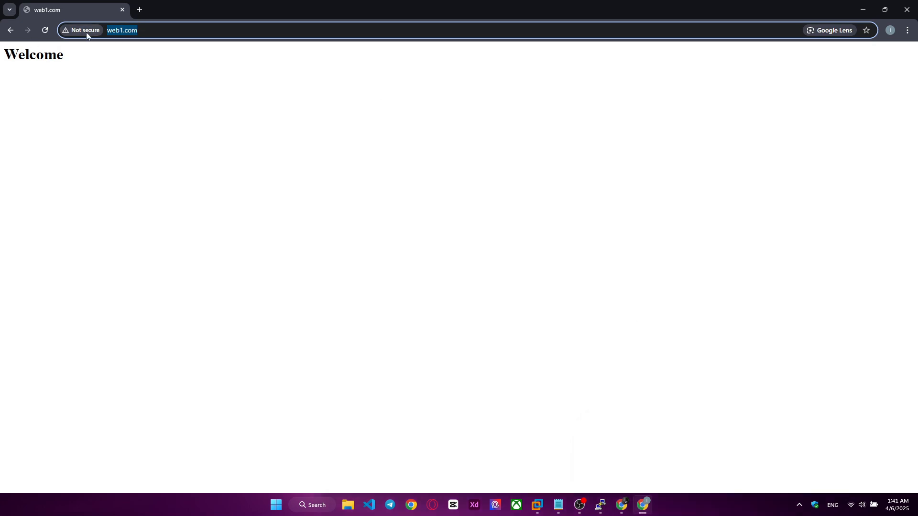
click(139, 9)
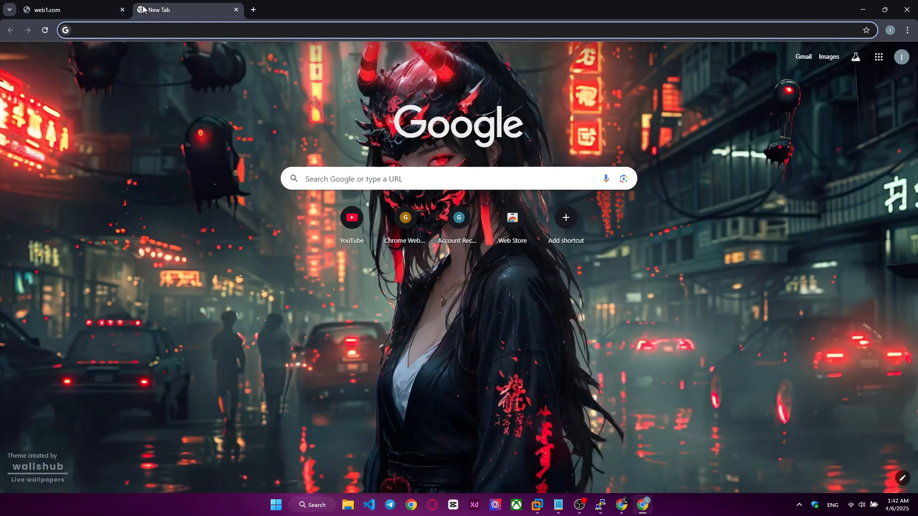
click(77, 10)
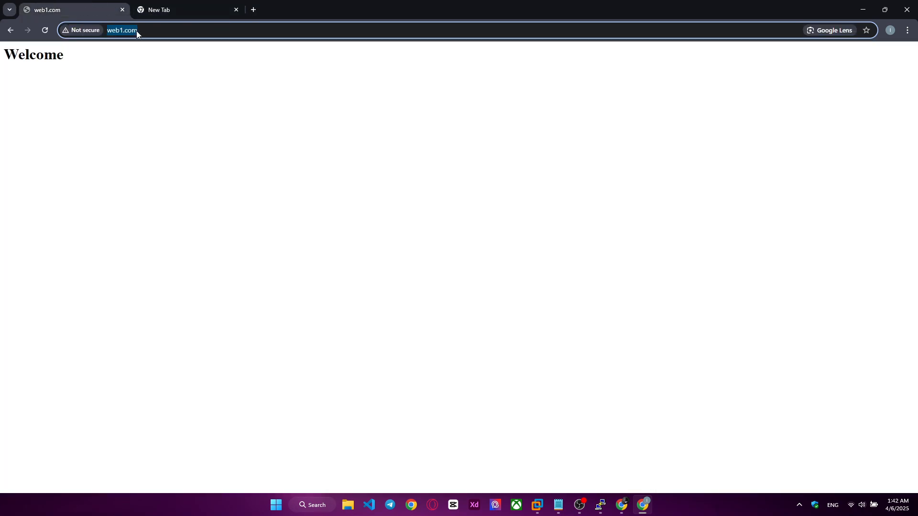
text(htt)
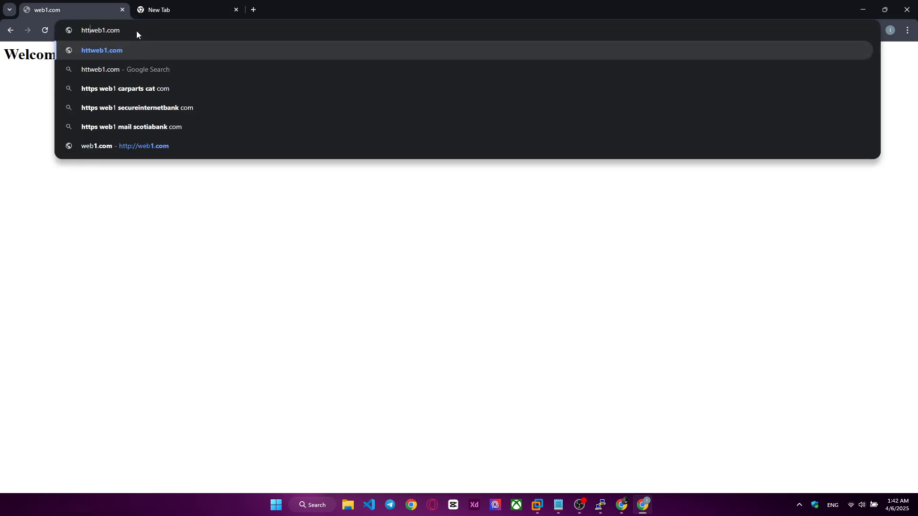
text(ps)
text(://)
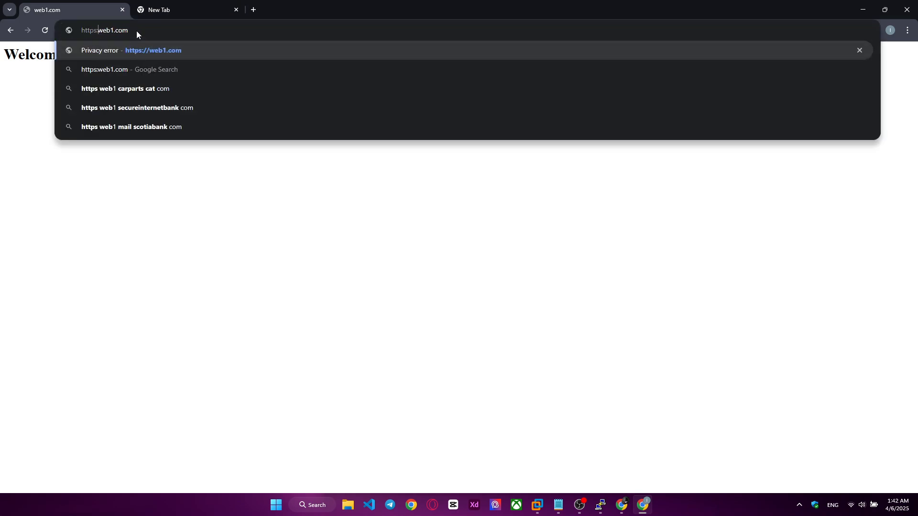
key(Return)
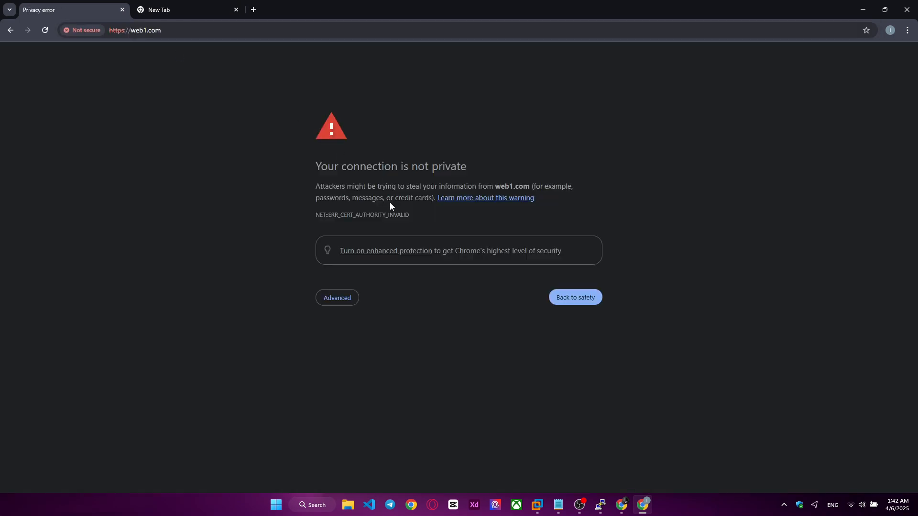
Step: Bypass the certificate warning and proceed to web1.com over HTTPS
click(333, 298)
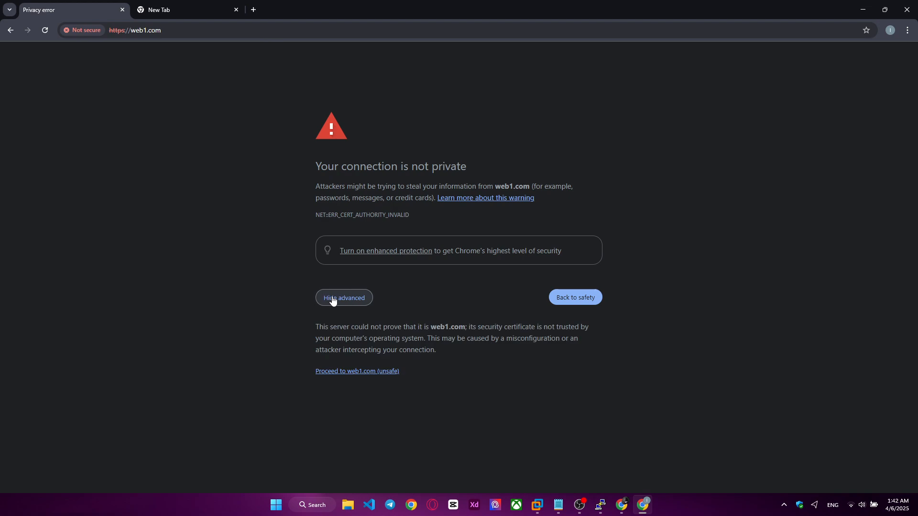
click(370, 377)
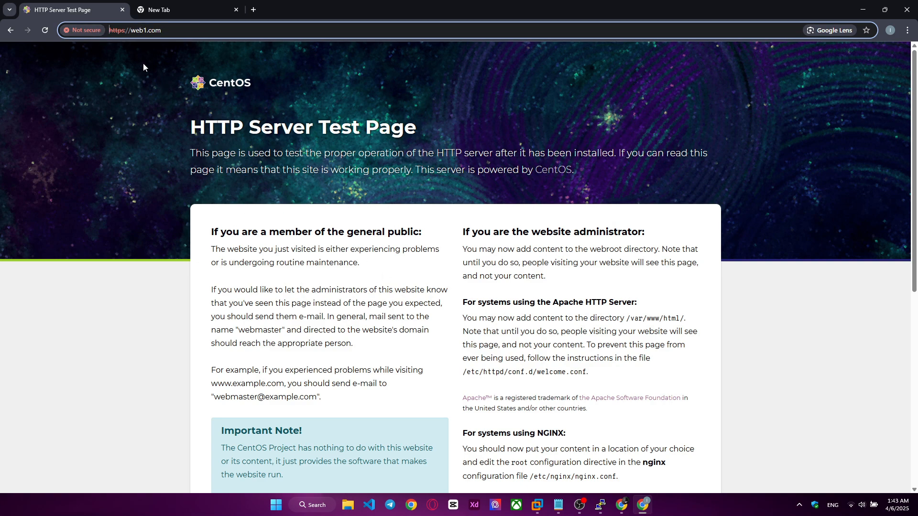
drag(183, 34, 136, 34)
click(136, 35)
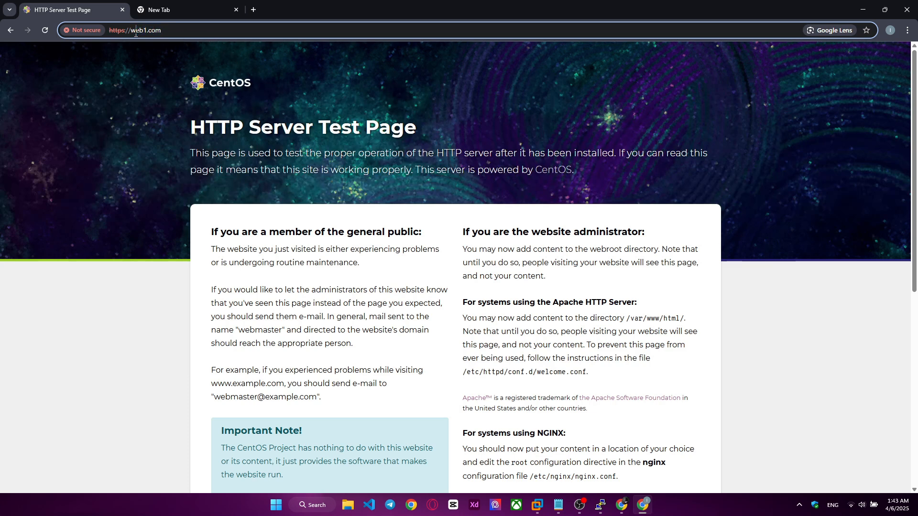
Step: Examine the general information and detailed fields of web1.com's certificate, closing the certificate viewer when done
click(98, 31)
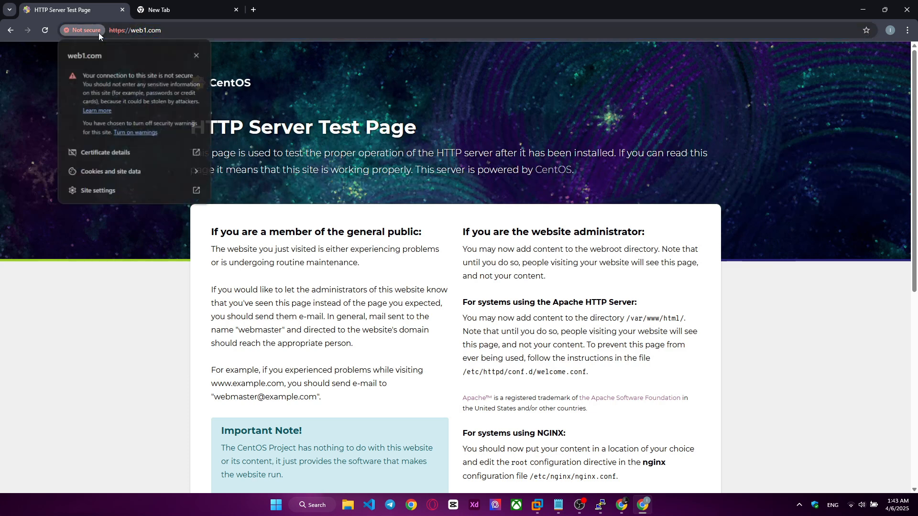
click(154, 157)
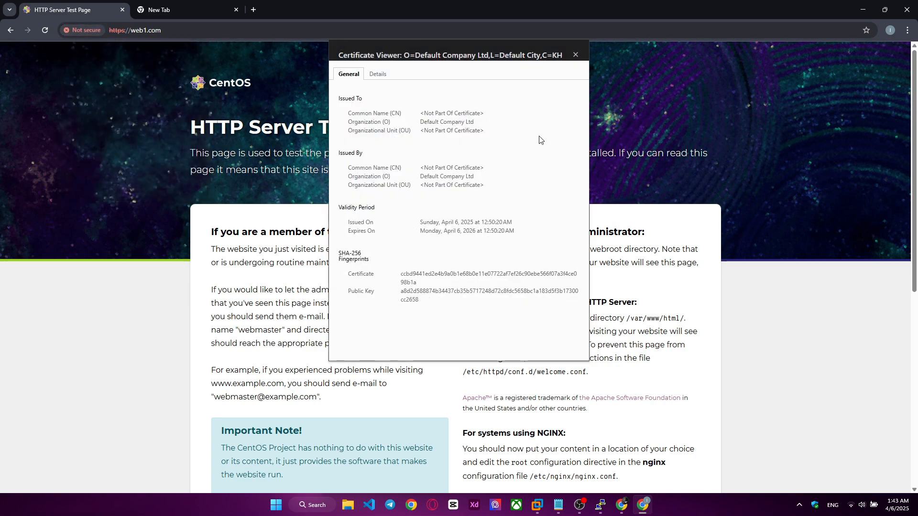
click(377, 74)
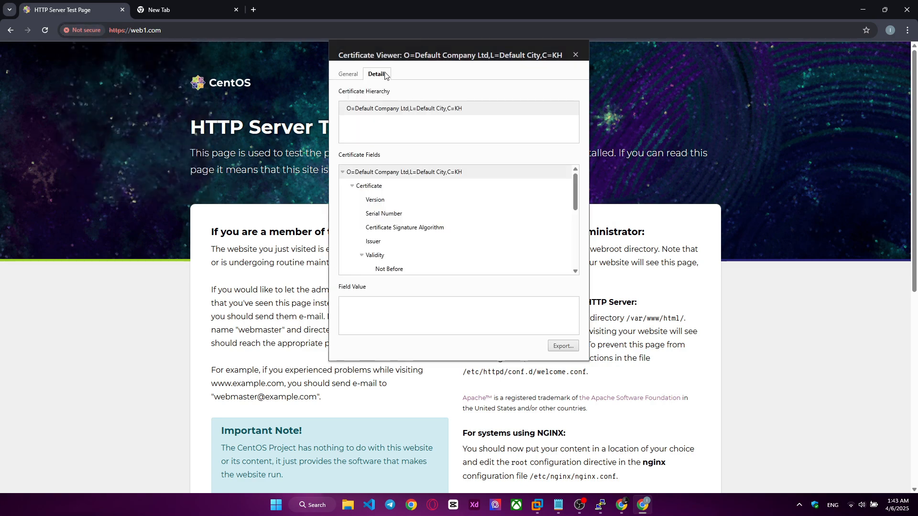
click(348, 76)
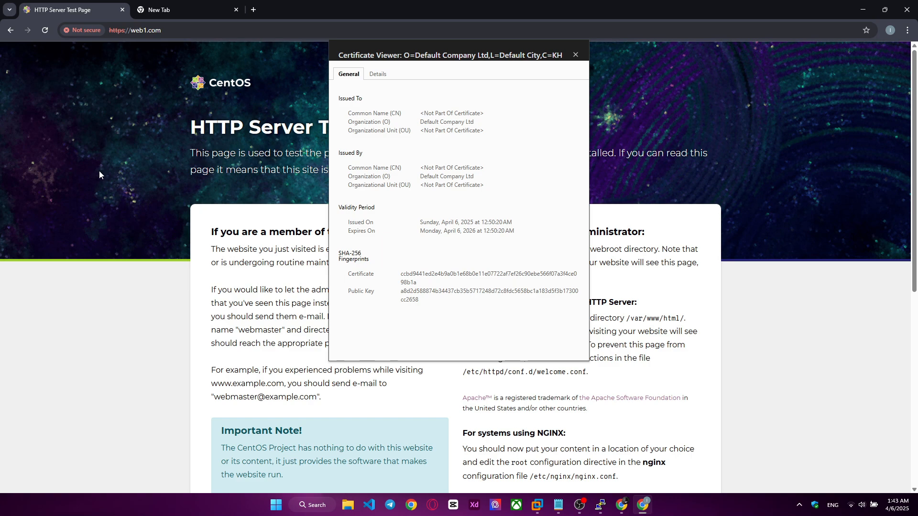
click(575, 54)
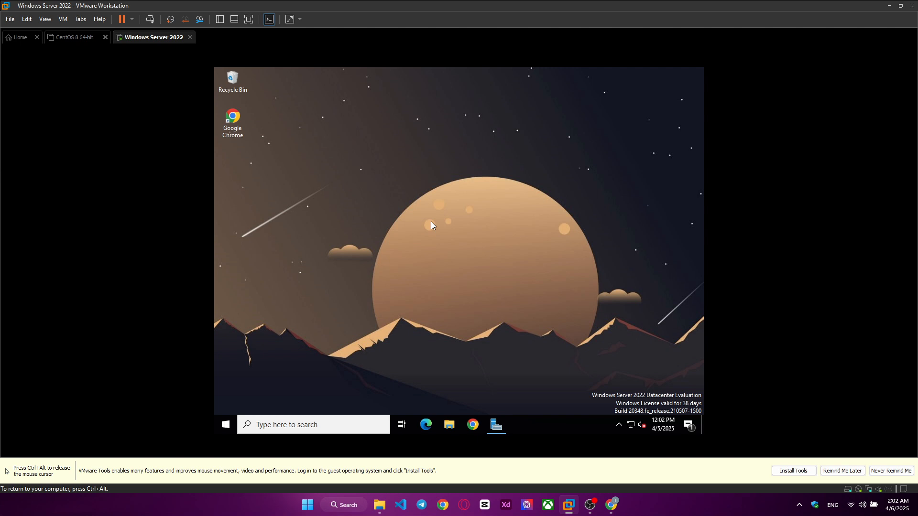
Step: Open Server Manager in the Windows Server 2022 VM and review the server roles in the Add Roles and Features Wizard, closing it without installing anything
click(497, 424)
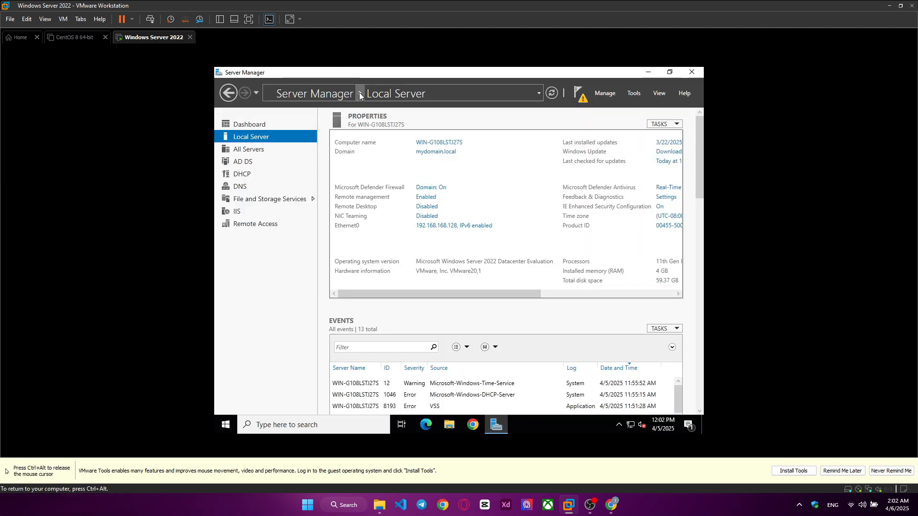
click(259, 125)
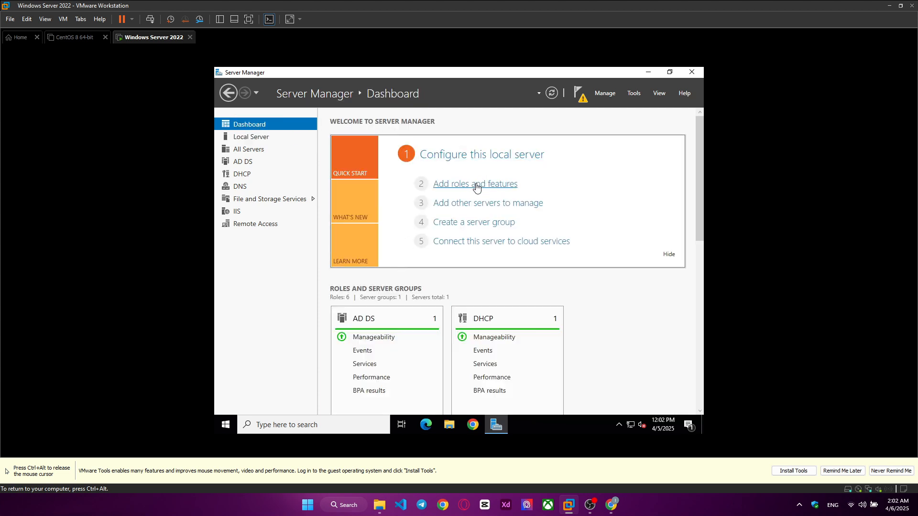
click(477, 185)
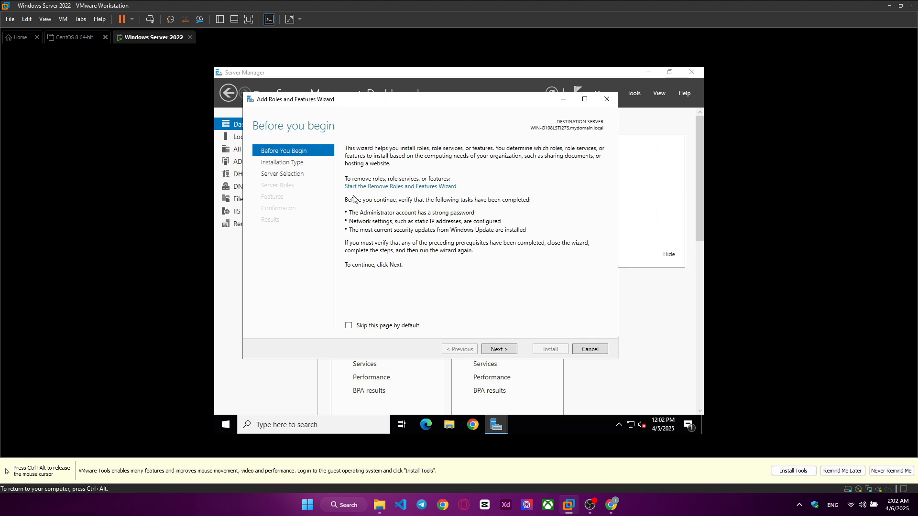
click(280, 174)
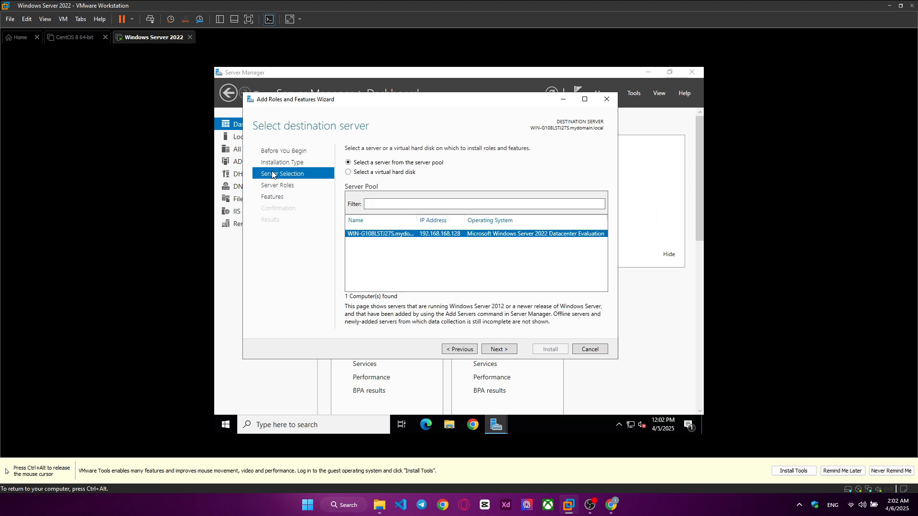
click(271, 198)
click(291, 185)
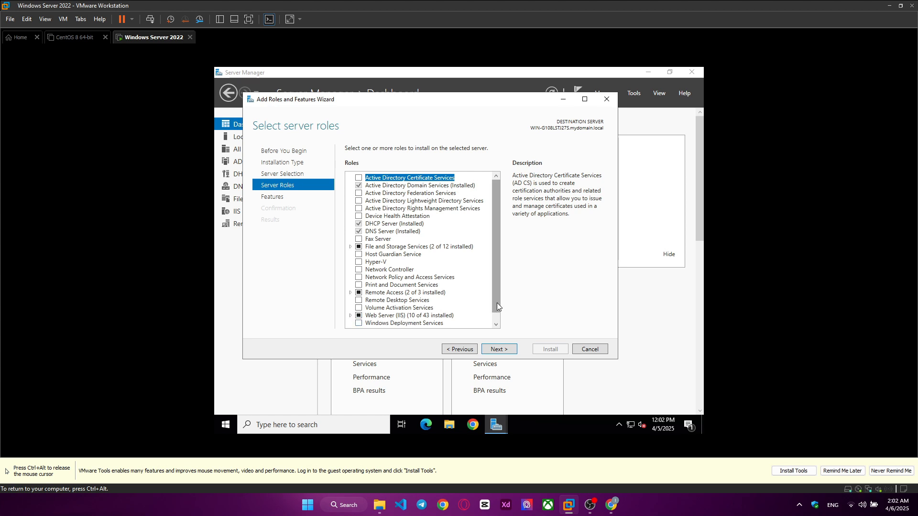
scroll(496, 306, down, 1)
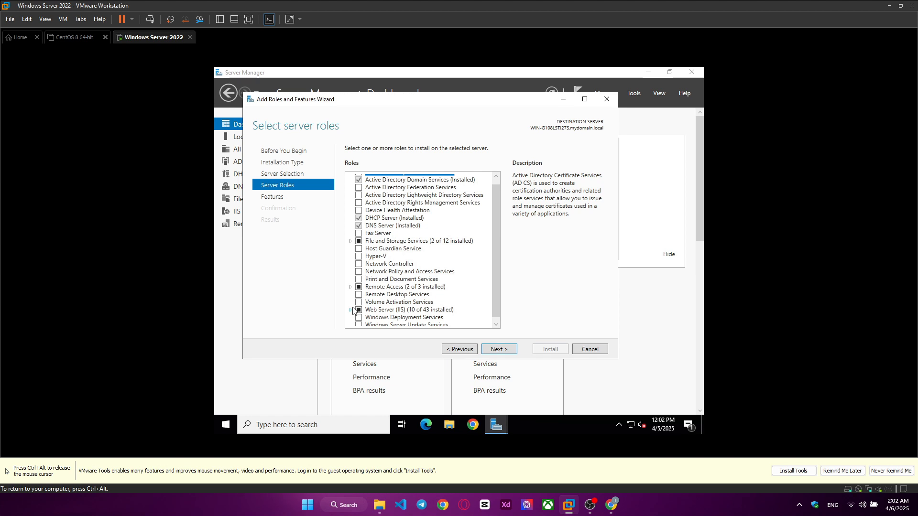
click(607, 100)
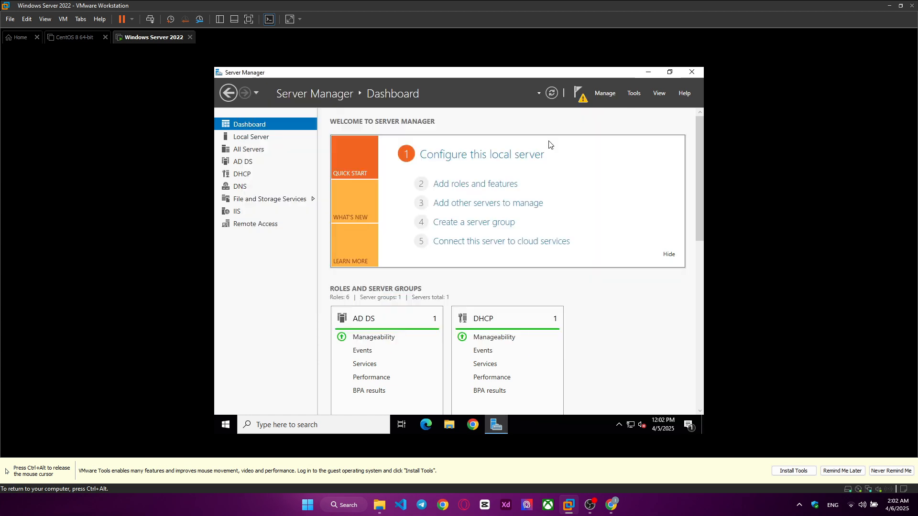
Step: Assign the local server's Ethernet0 adapter the static IPv4 address 192.168.100.128 and check it in the local server properties
click(245, 139)
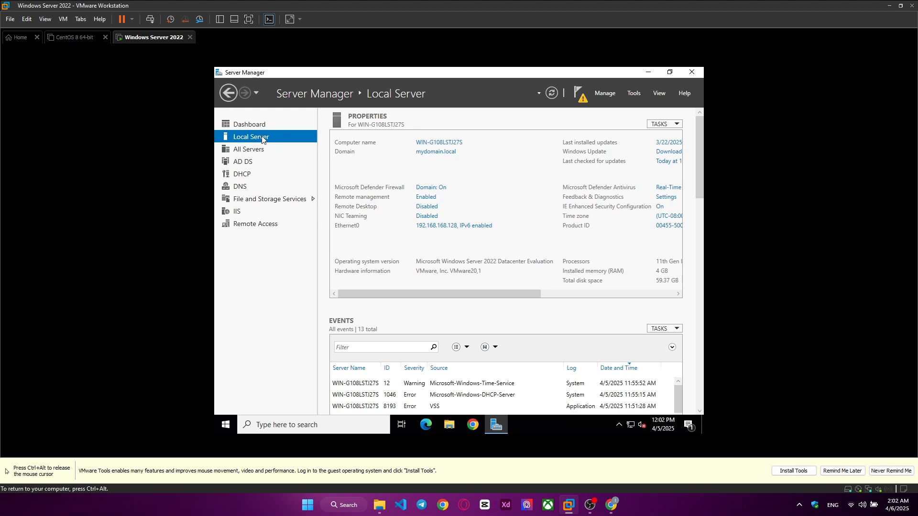
click(439, 227)
drag(379, 264, 444, 283)
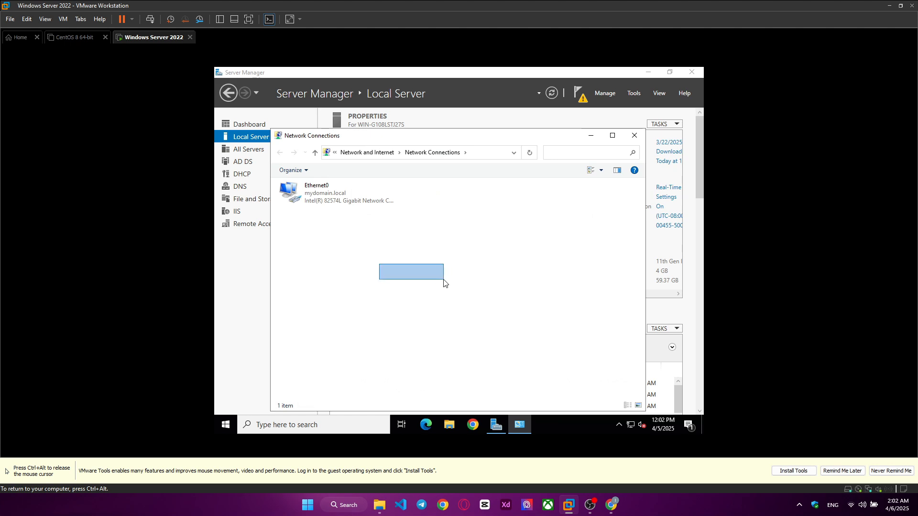
double_click(317, 189)
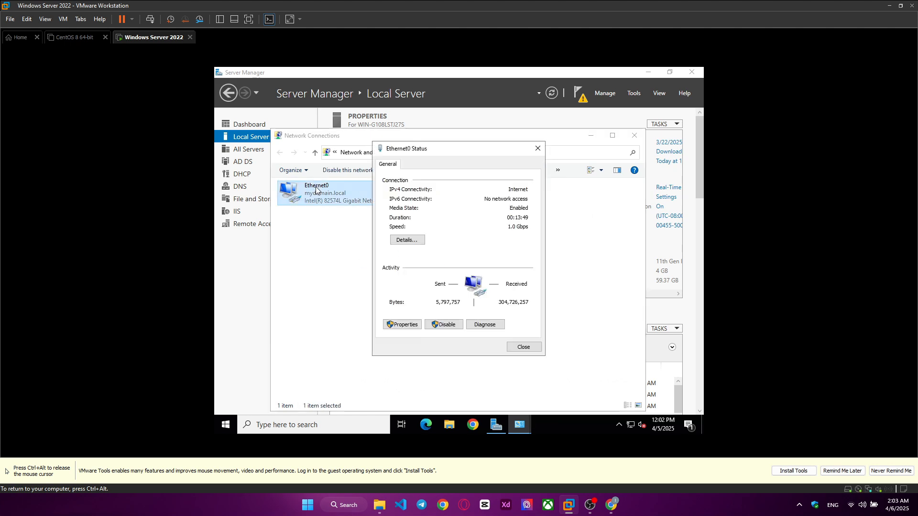
click(399, 326)
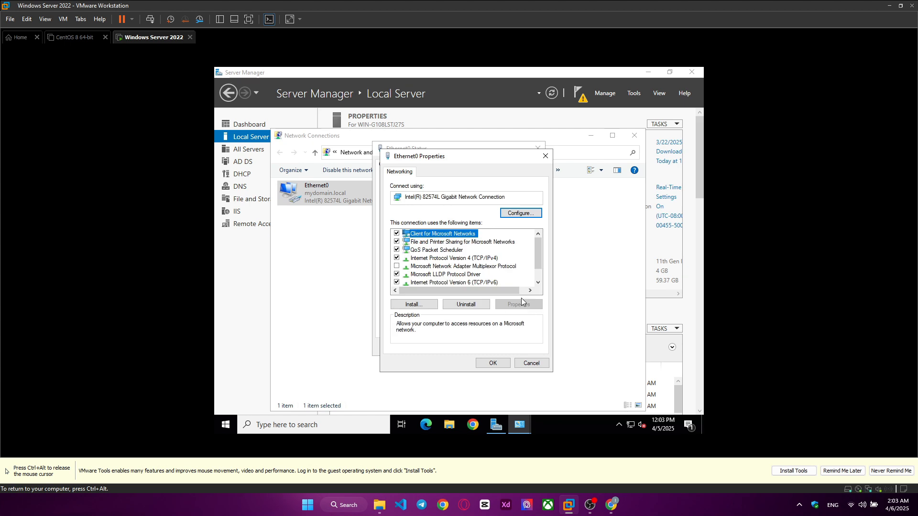
double_click(478, 259)
click(452, 262)
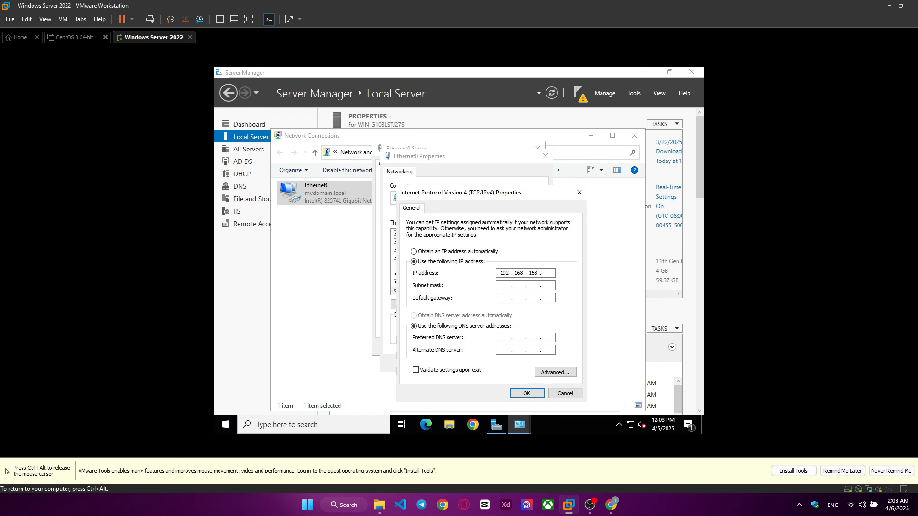
click(502, 286)
click(527, 393)
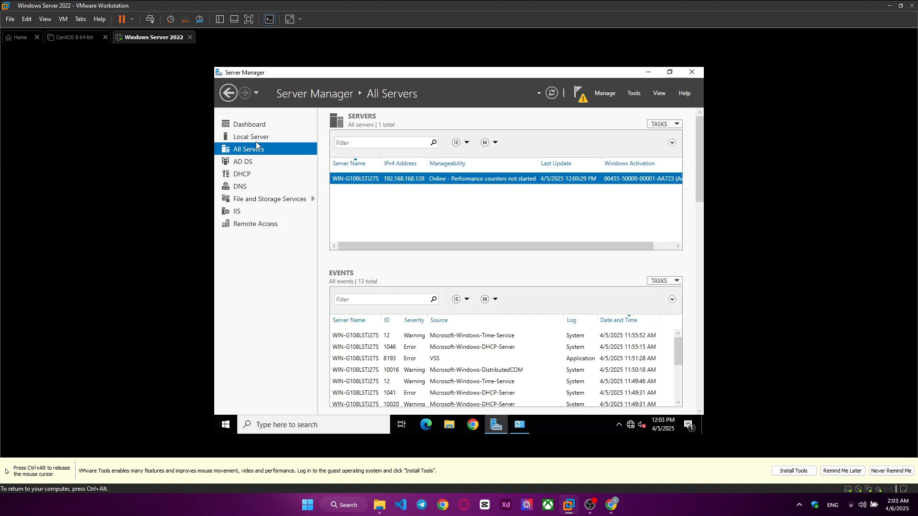
click(251, 136)
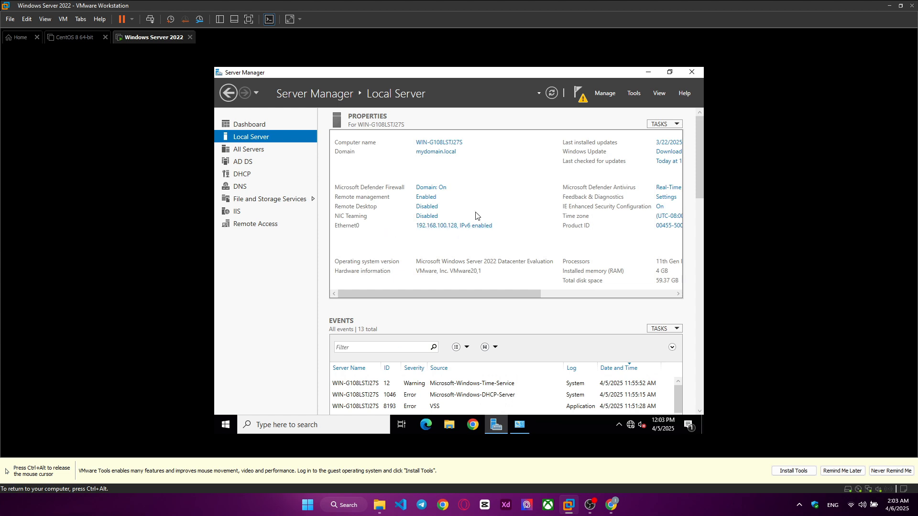
Step: Open DNS Manager from the Server Manager dashboard
click(277, 125)
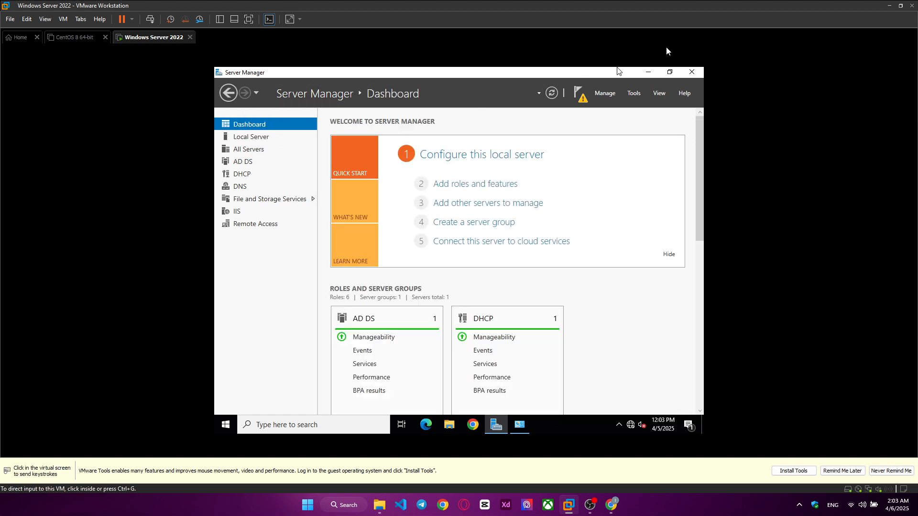
click(632, 96)
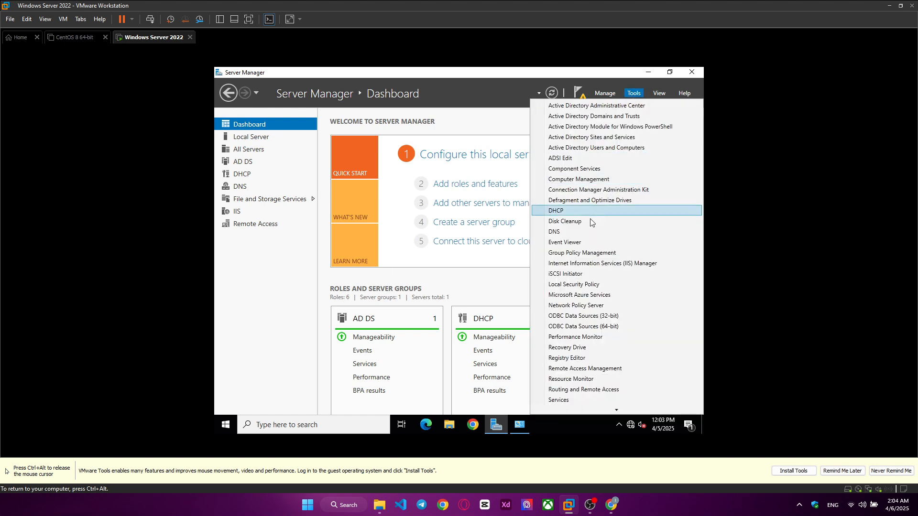
click(559, 233)
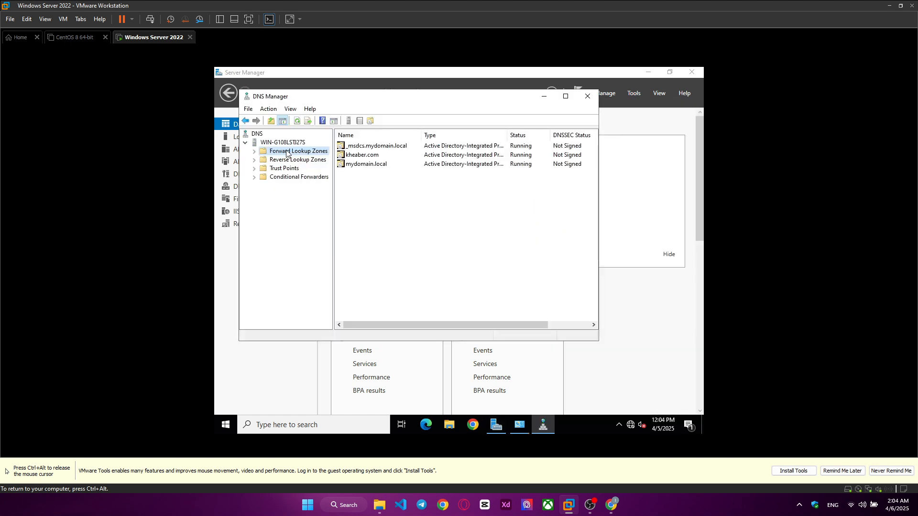
Step: Create the Active Directory-integrated forward lookup zone web1.com, replicated to all DNS servers in the domain, allowing both nonsecure and secure dynamic updates
right_click(369, 186)
click(392, 191)
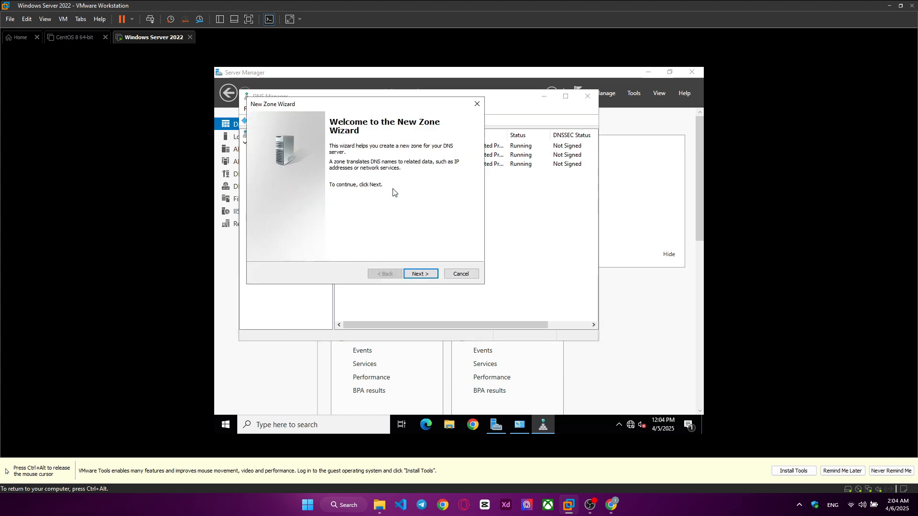
click(415, 278)
click(414, 278)
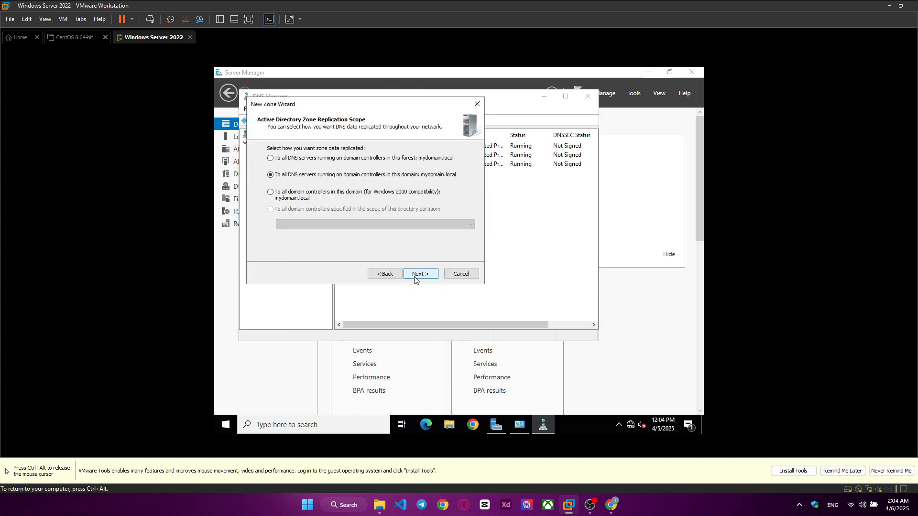
click(415, 278)
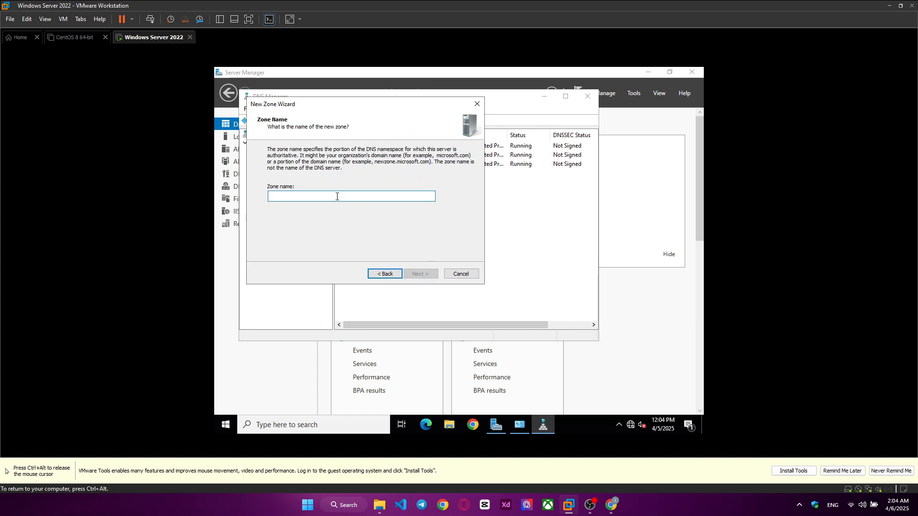
text(web1)
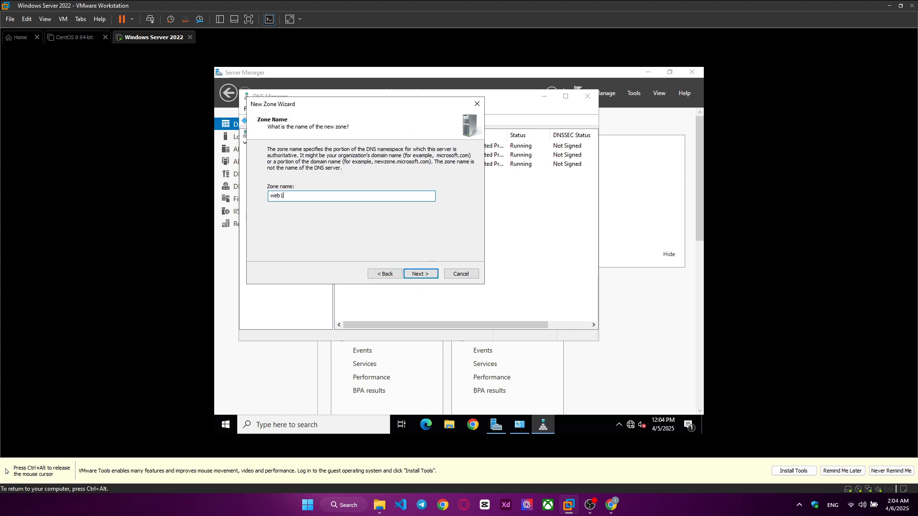
text(.com)
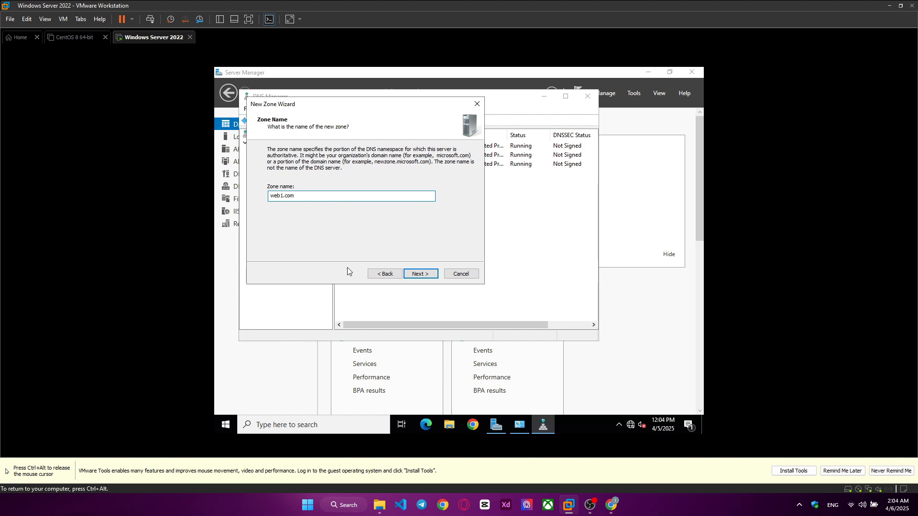
click(424, 274)
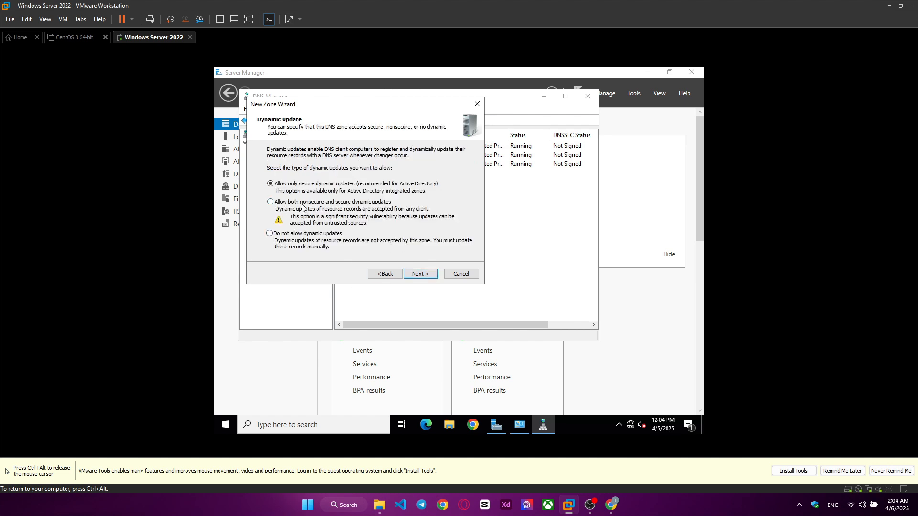
click(293, 203)
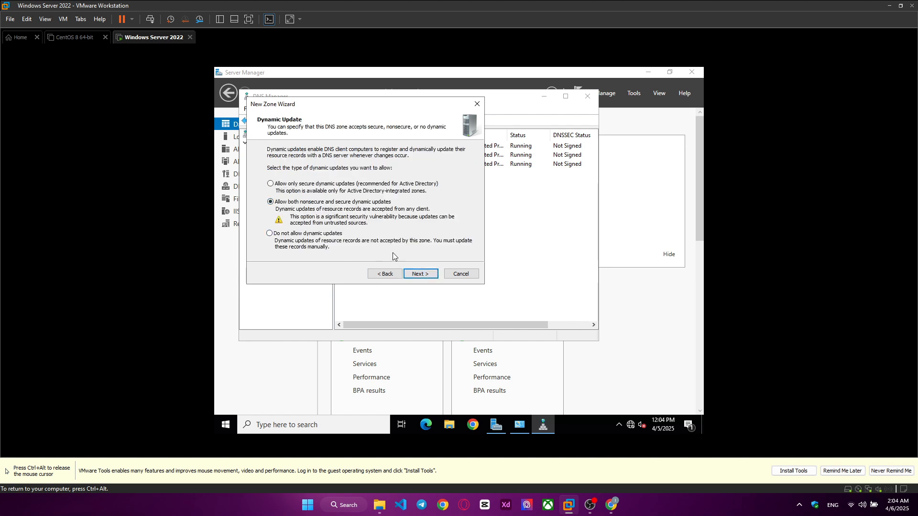
click(416, 273)
click(416, 274)
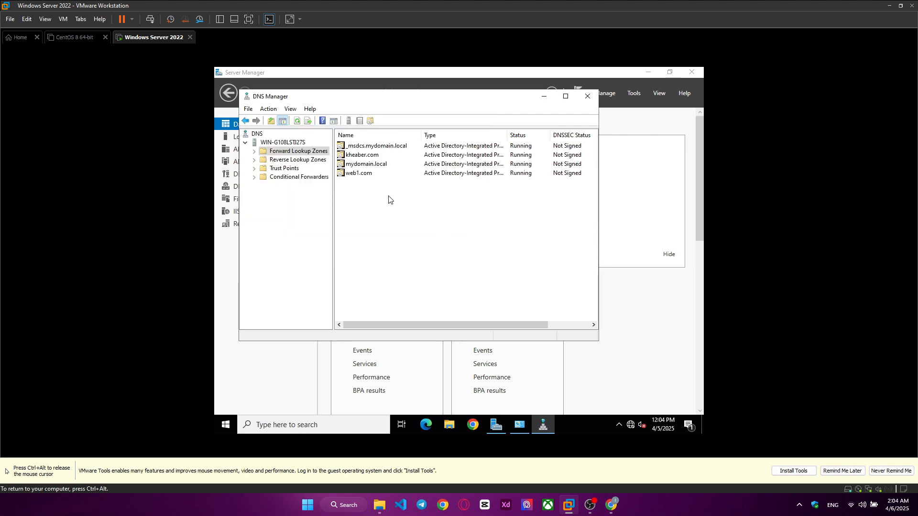
Step: Begin a primary, Active Directory-integrated IPv4 reverse lookup zone, replicated to all DNS servers running on domain controllers in the mydomain.local domain
click(295, 164)
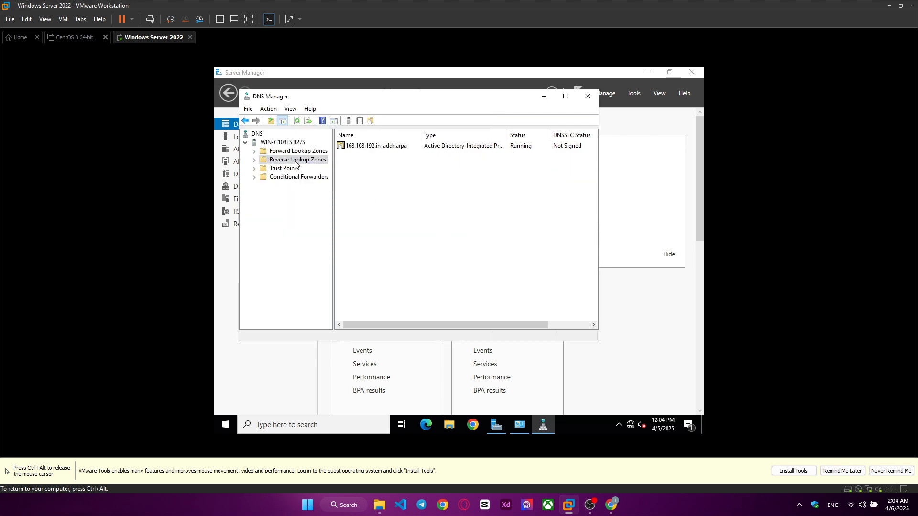
right_click(374, 175)
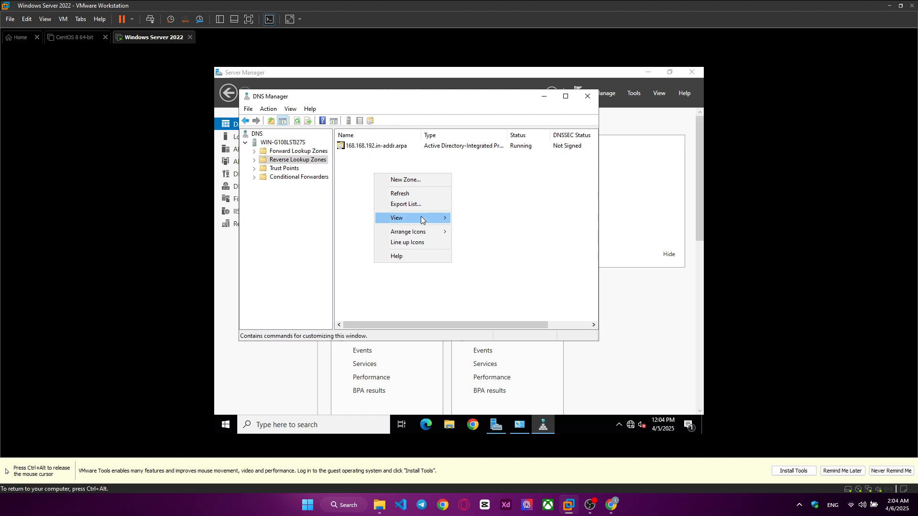
click(405, 181)
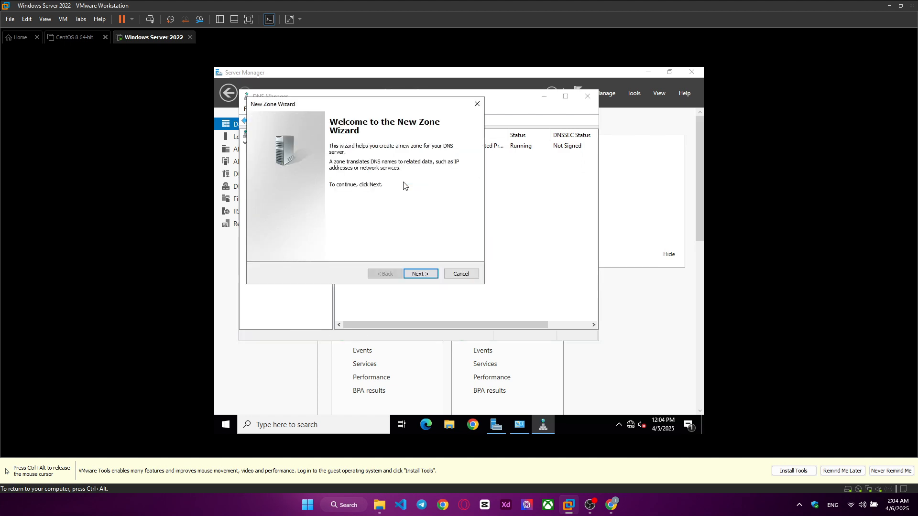
click(427, 275)
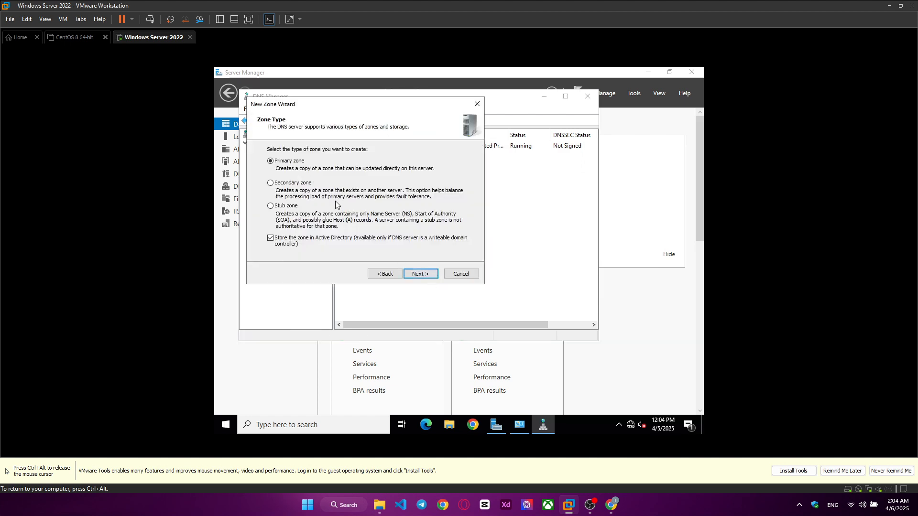
click(429, 275)
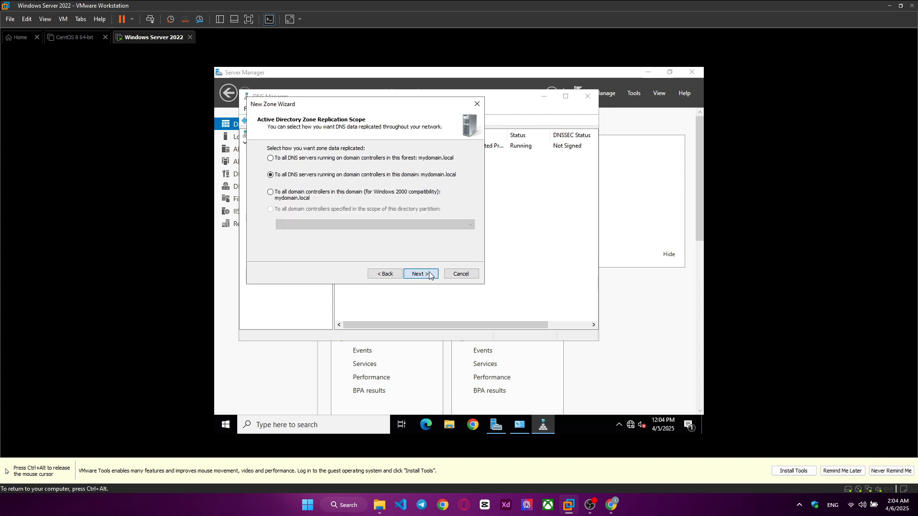
click(429, 275)
click(420, 276)
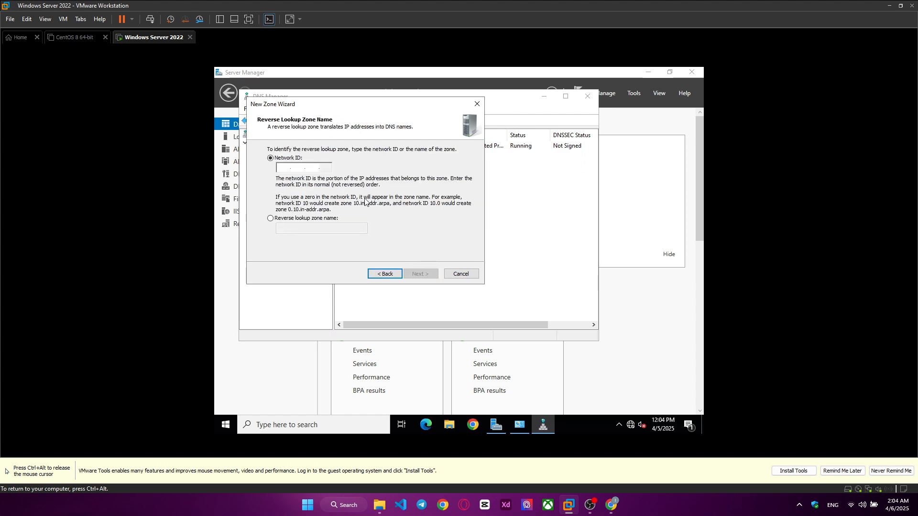
Step: Set the reverse zone's network ID to 192.168.100 and create the zone, allowing both nonsecure and secure dynamic updates
click(288, 168)
text(192 .)
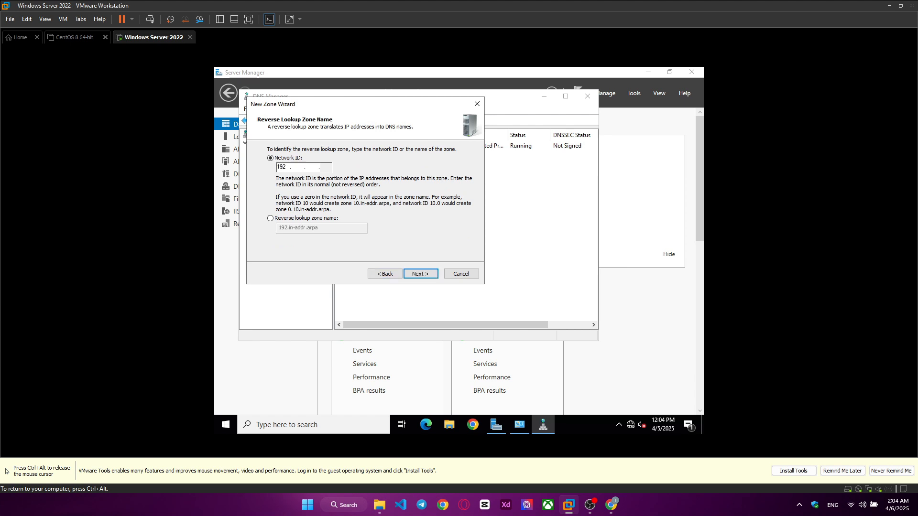
text(168 .100)
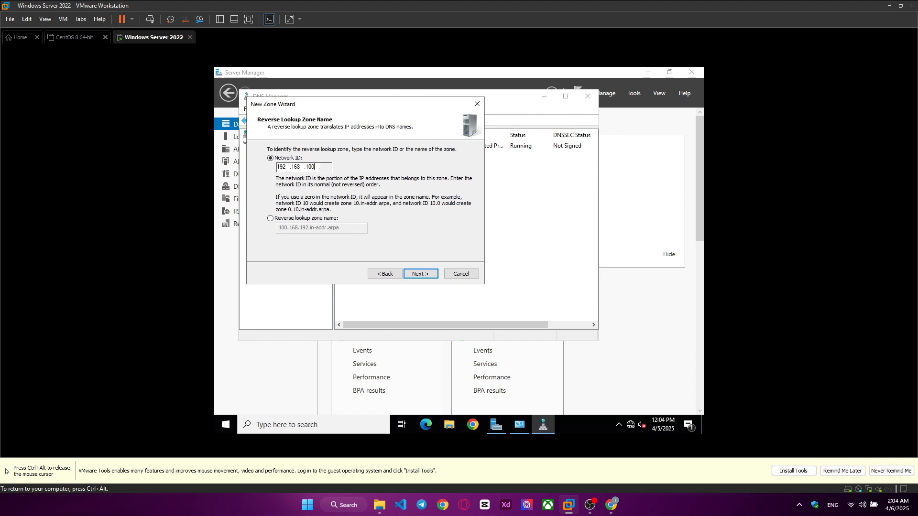
click(417, 277)
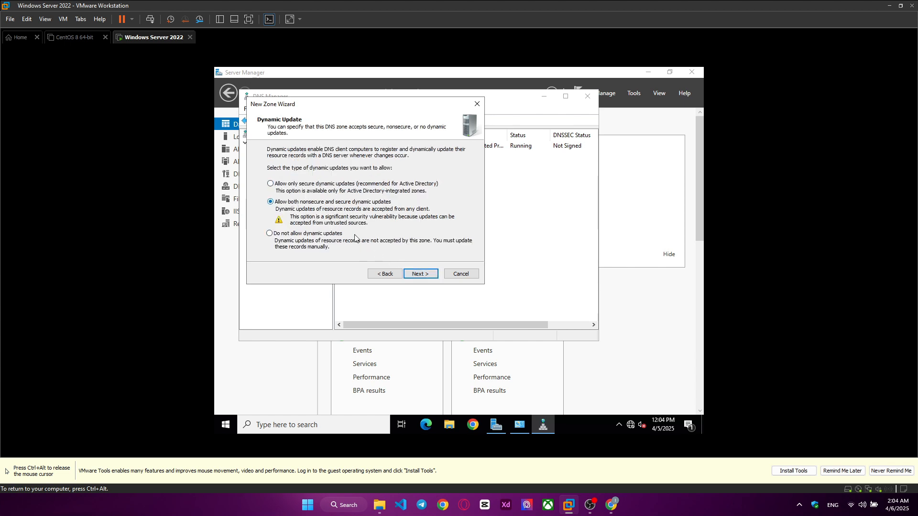
click(418, 274)
click(419, 274)
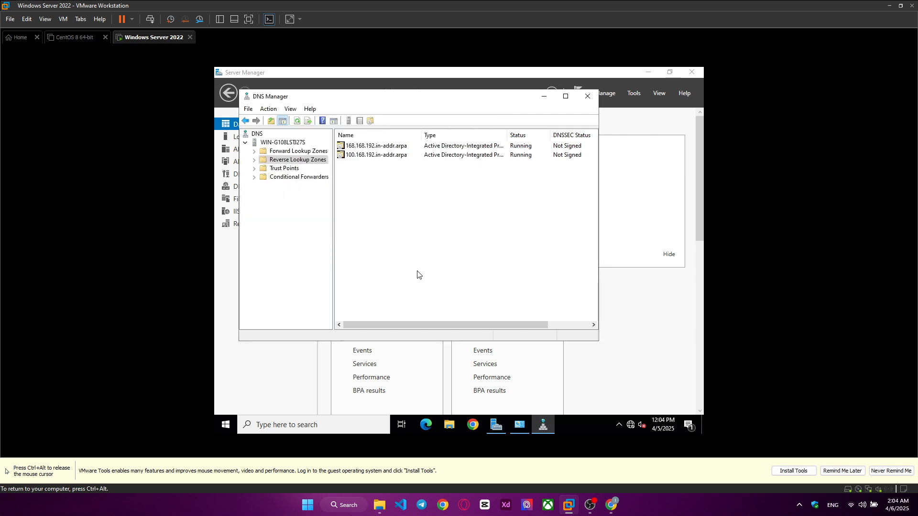
drag(493, 231, 392, 208)
Step: Start a new host (A) record named www in the web1.com forward lookup zone
click(289, 151)
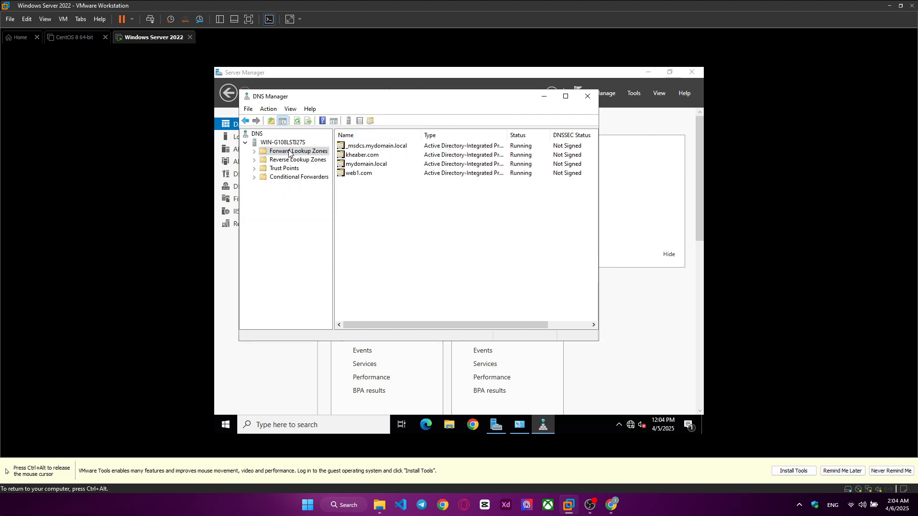
click(254, 152)
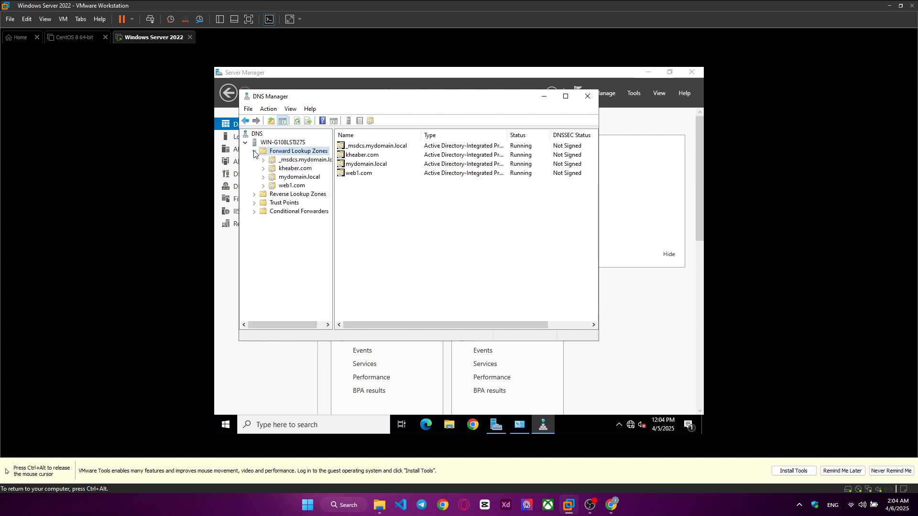
click(290, 186)
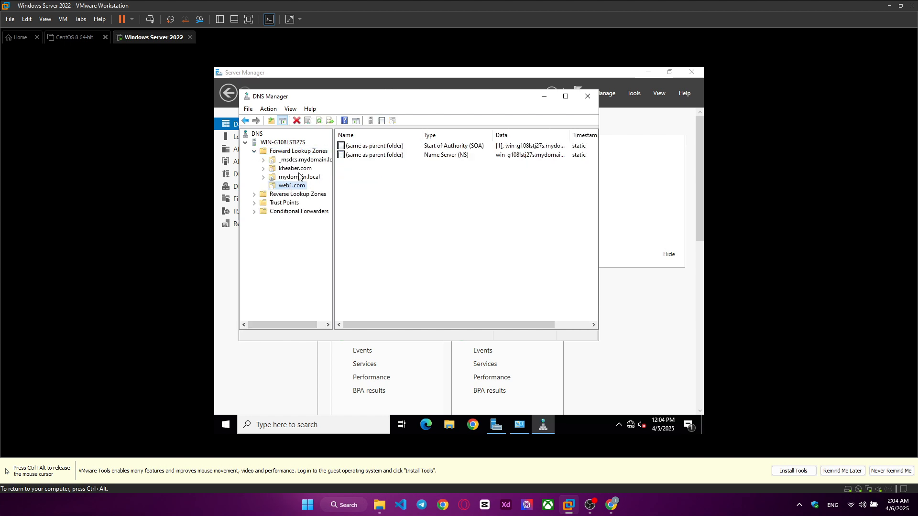
right_click(292, 187)
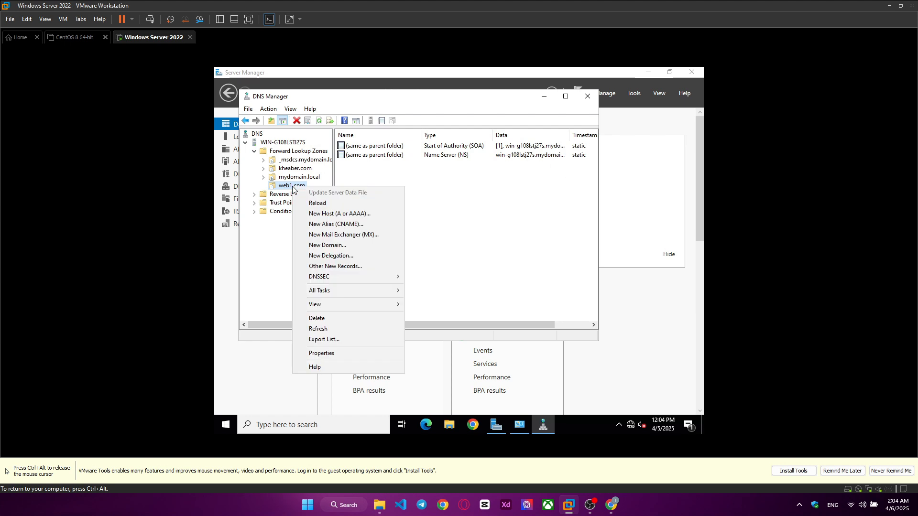
click(334, 213)
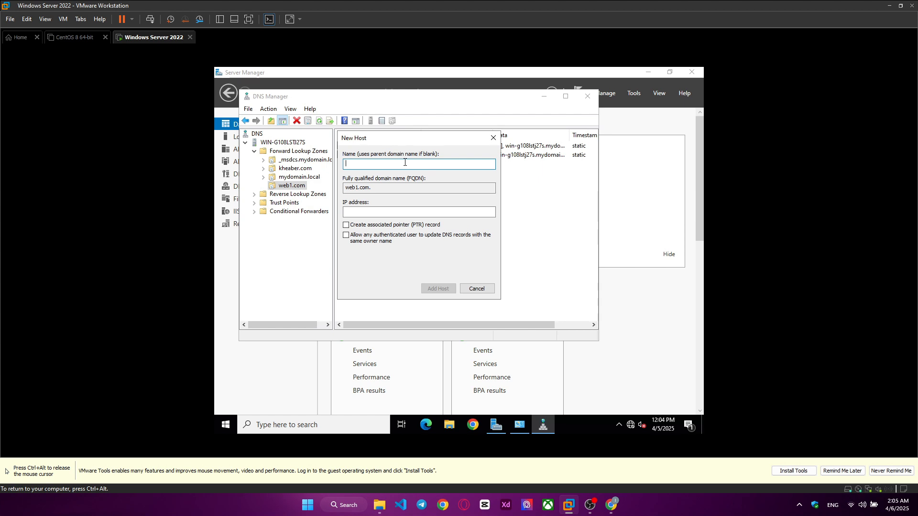
text(www)
Step: Add the www host record with IP address 192.168.100.128 and an associated pointer (PTR) record, and close the host dialog
click(358, 209)
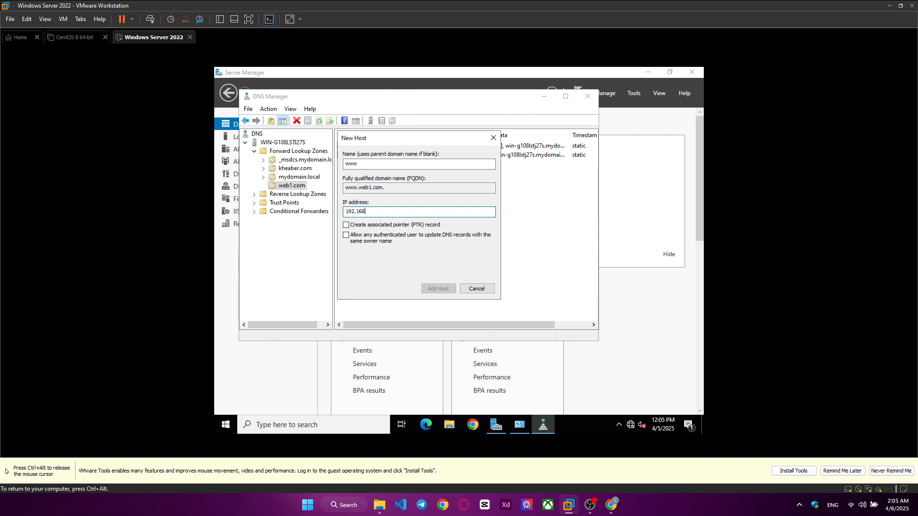
text(192.168.168.12)
text(28)
key(BackSpace)
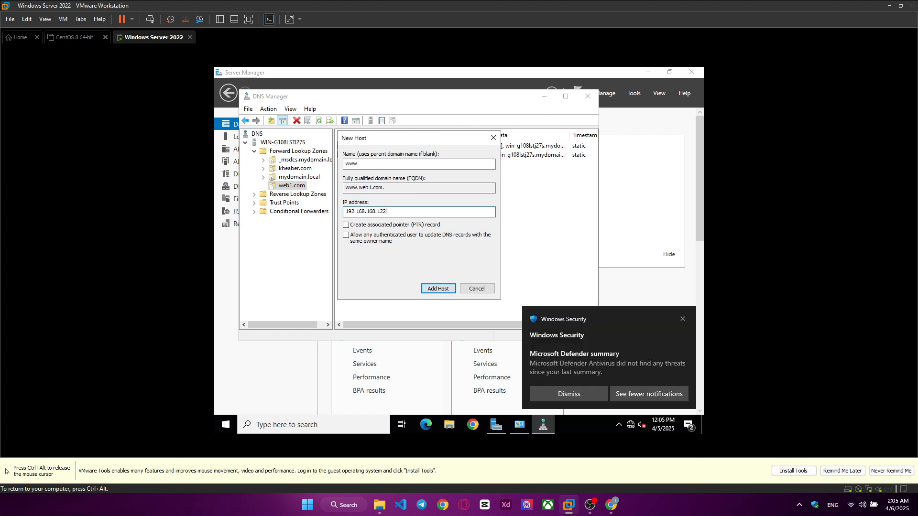
text(2)
click(684, 323)
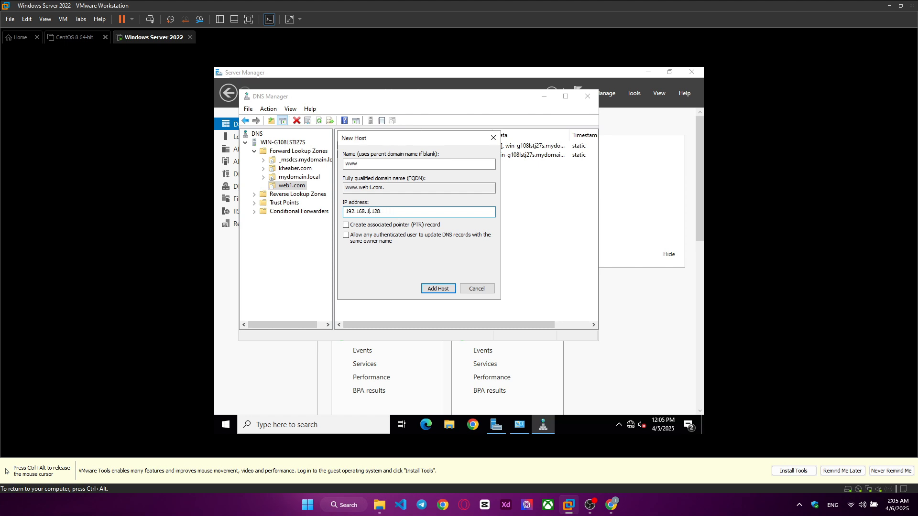
click(382, 228)
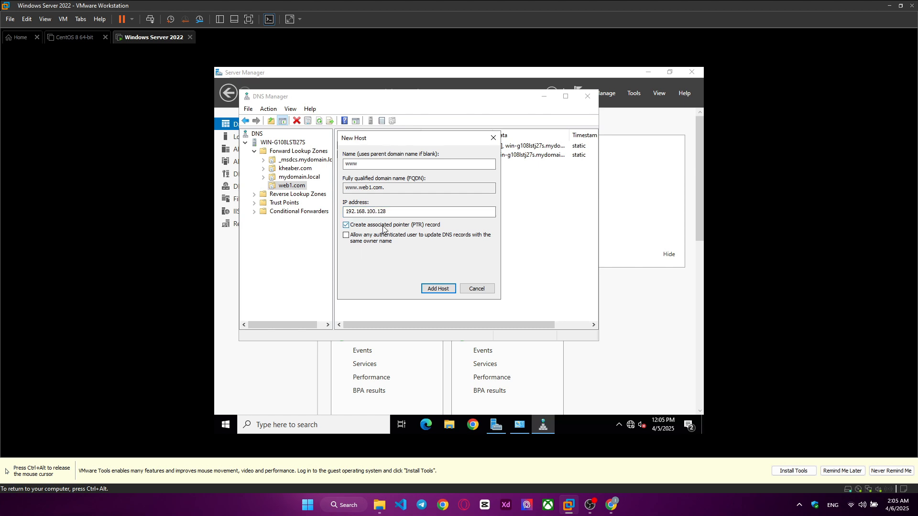
click(444, 293)
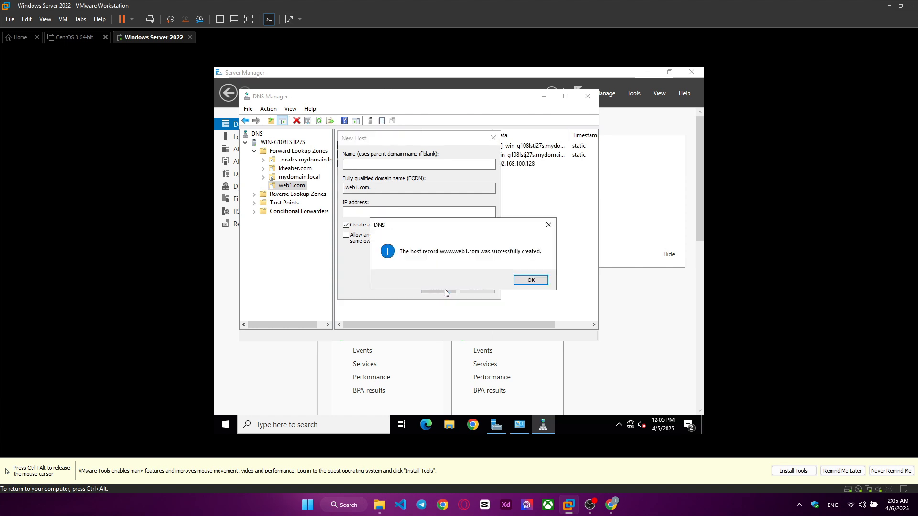
click(531, 280)
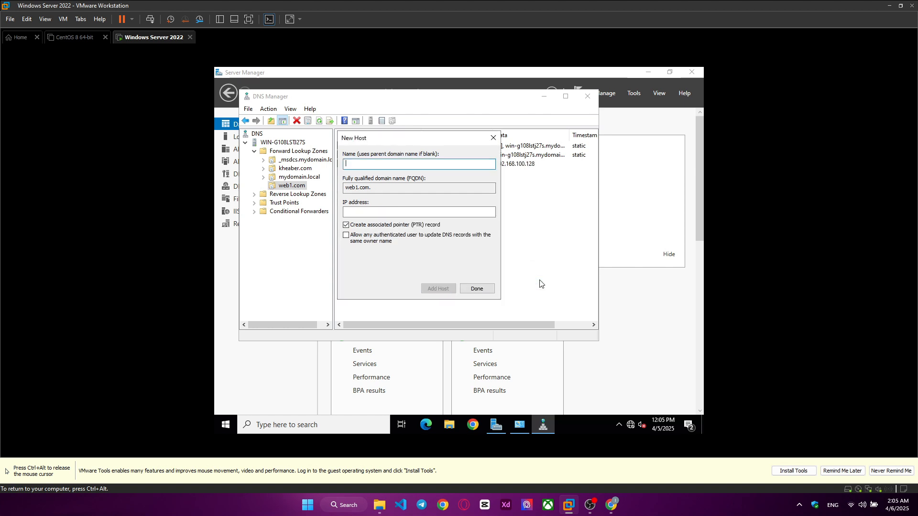
click(477, 290)
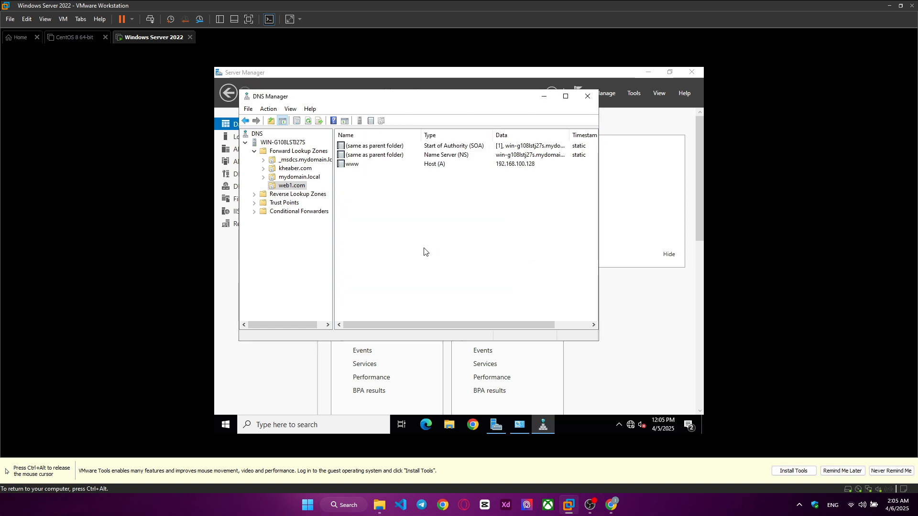
click(307, 195)
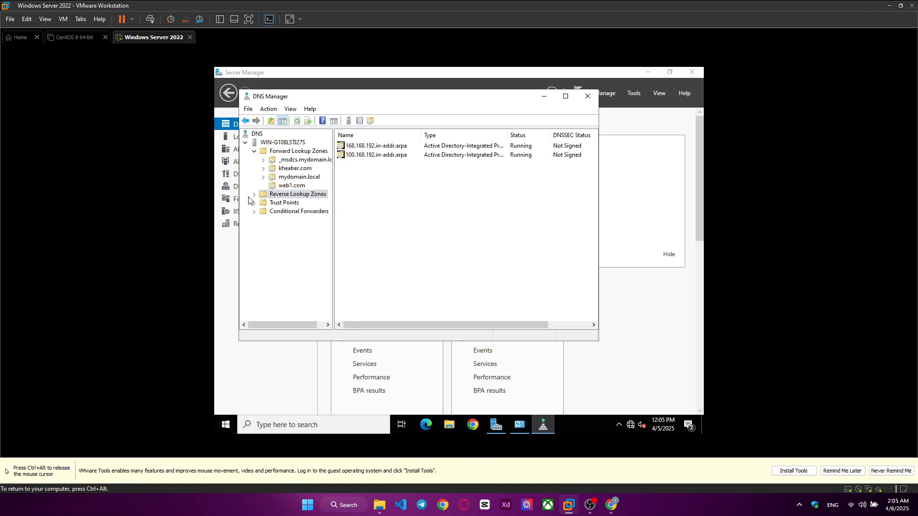
right_click(376, 156)
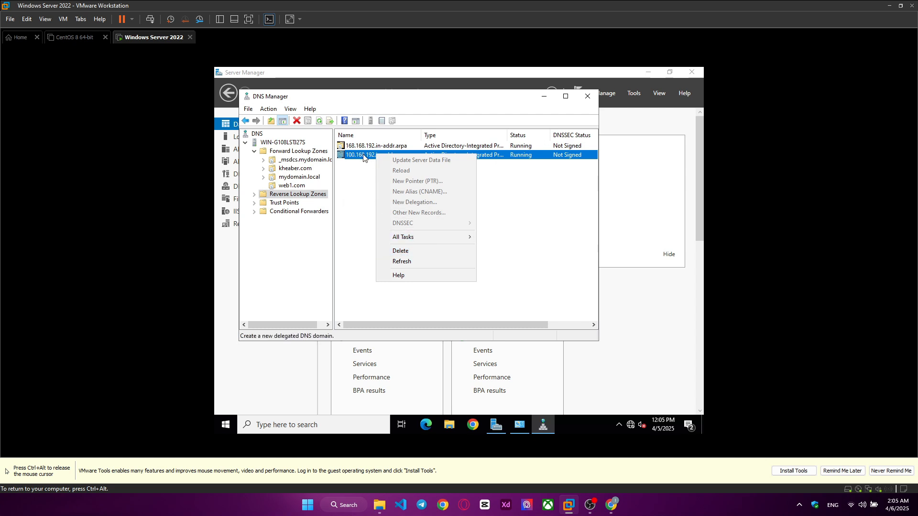
double_click(365, 156)
click(406, 164)
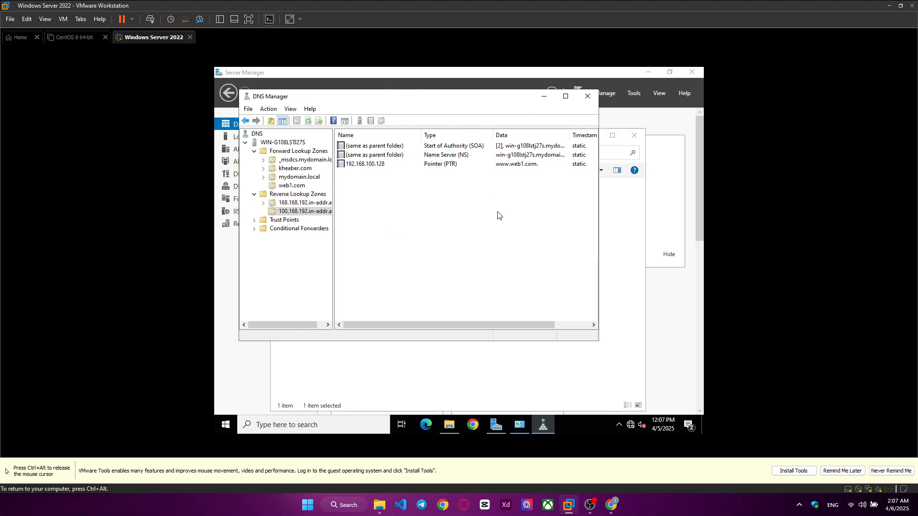
Step: Open Chrome in the Windows Server VM and browse to 192.168.100.128
click(473, 426)
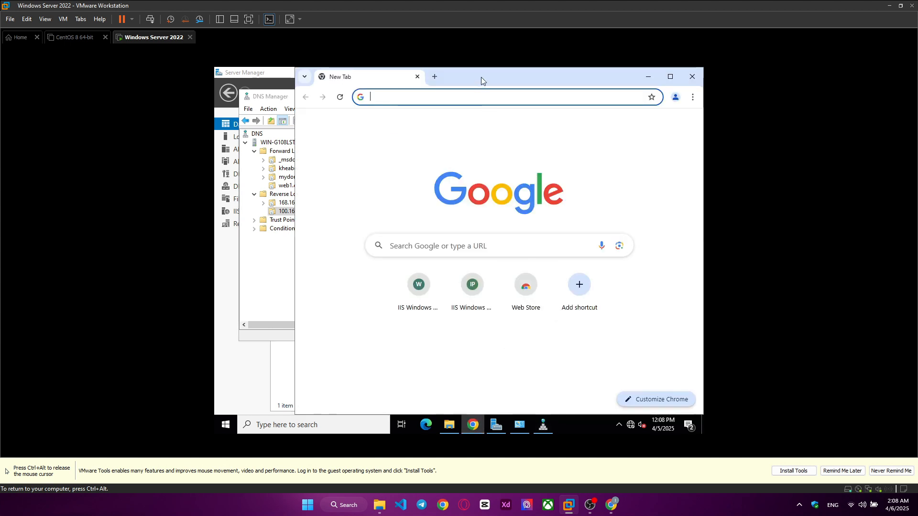
drag(481, 77, 464, 84)
click(440, 102)
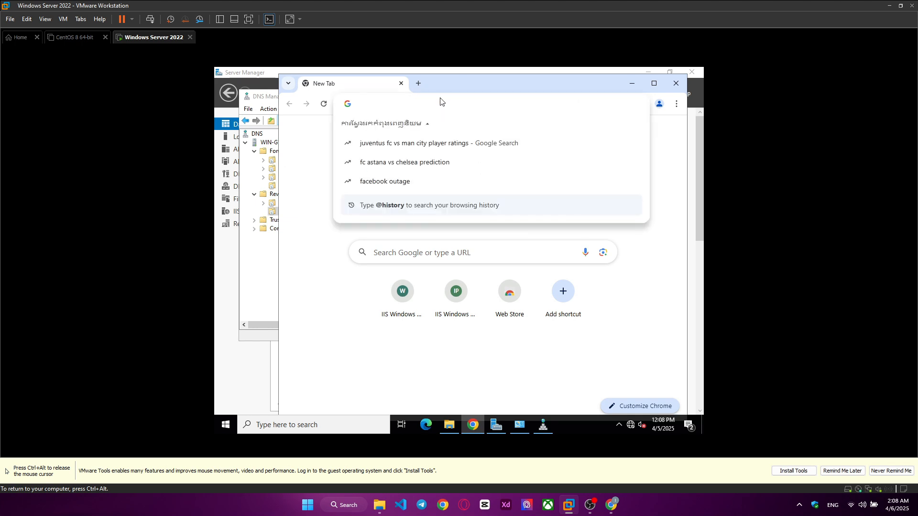
text(192.168.100.128)
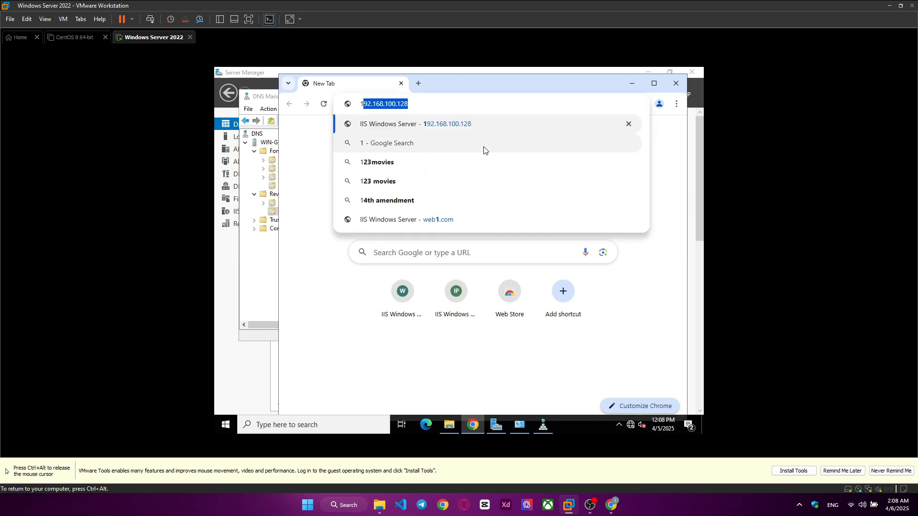
key(Right)
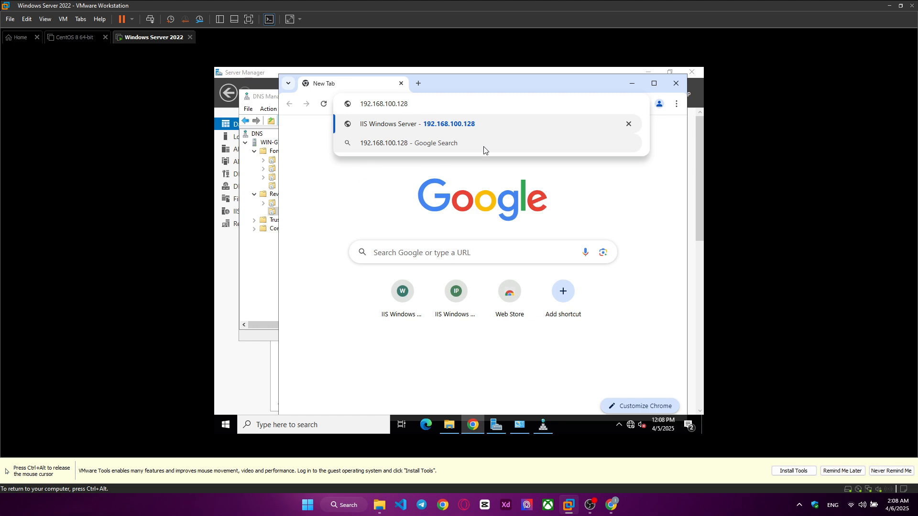
key(Return)
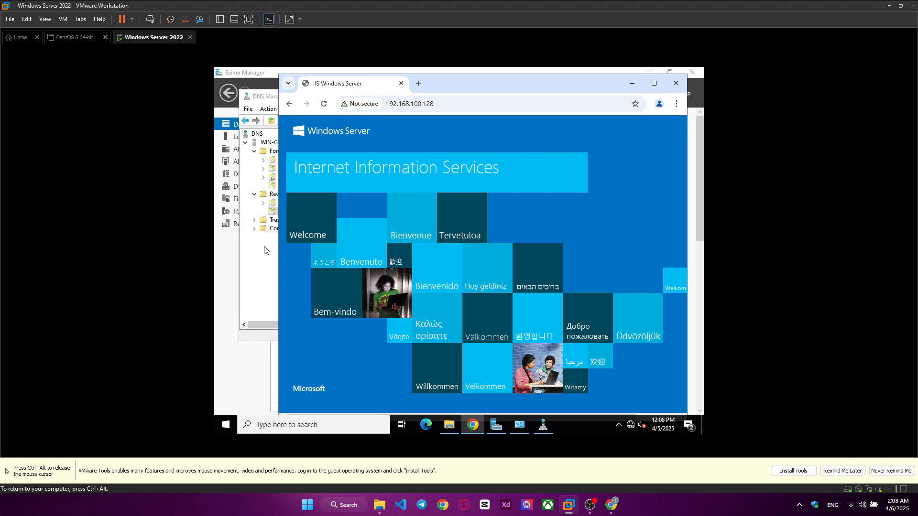
Step: Switch to DNS Manager, check the records of the web1.com forward zone, and return to Chrome
click(271, 264)
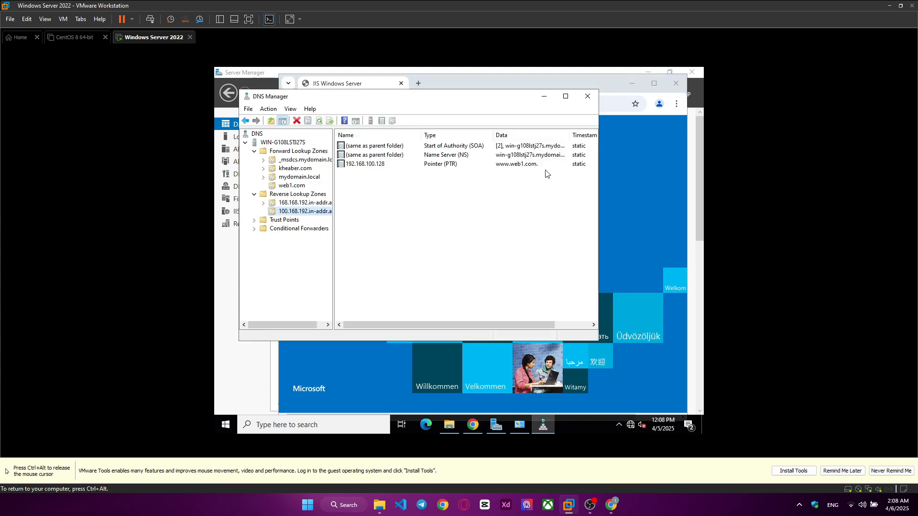
click(292, 186)
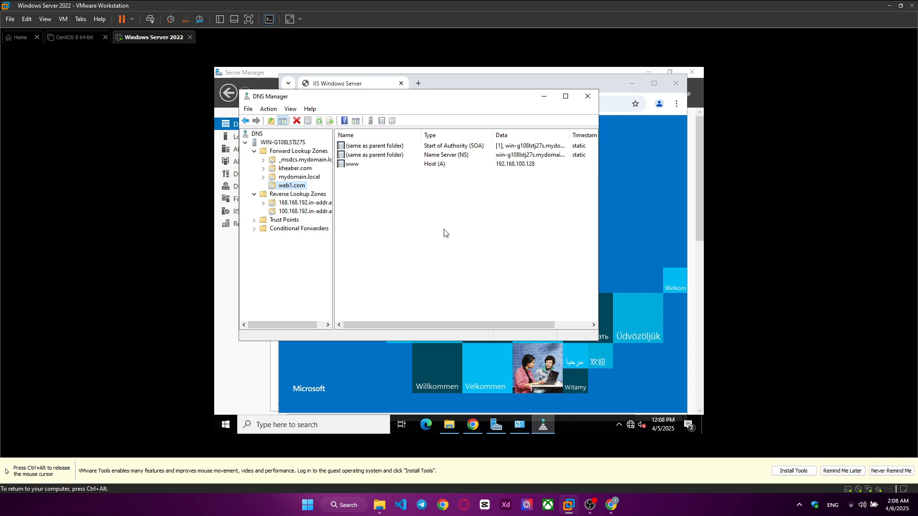
click(473, 425)
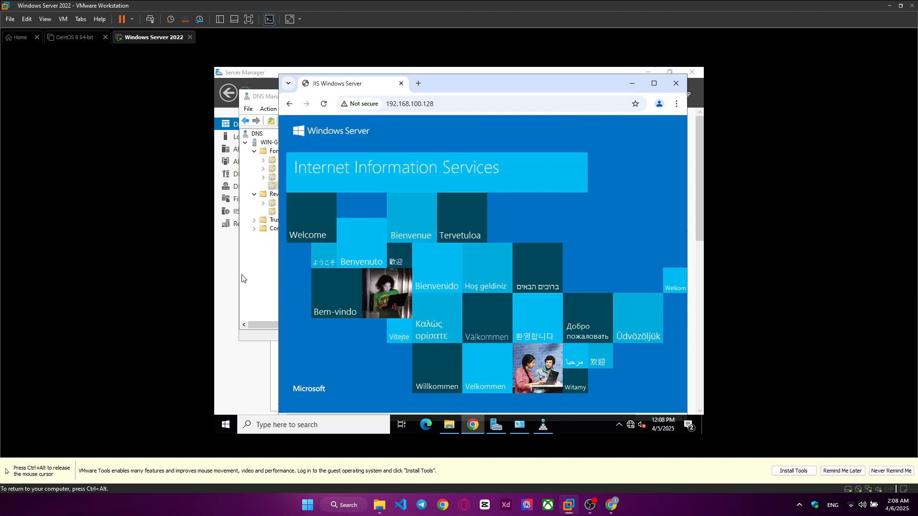
click(250, 375)
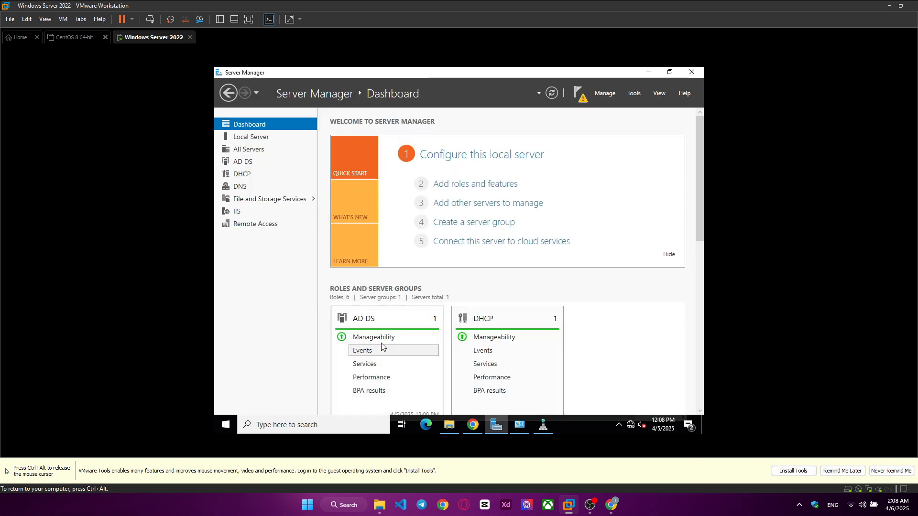
click(449, 424)
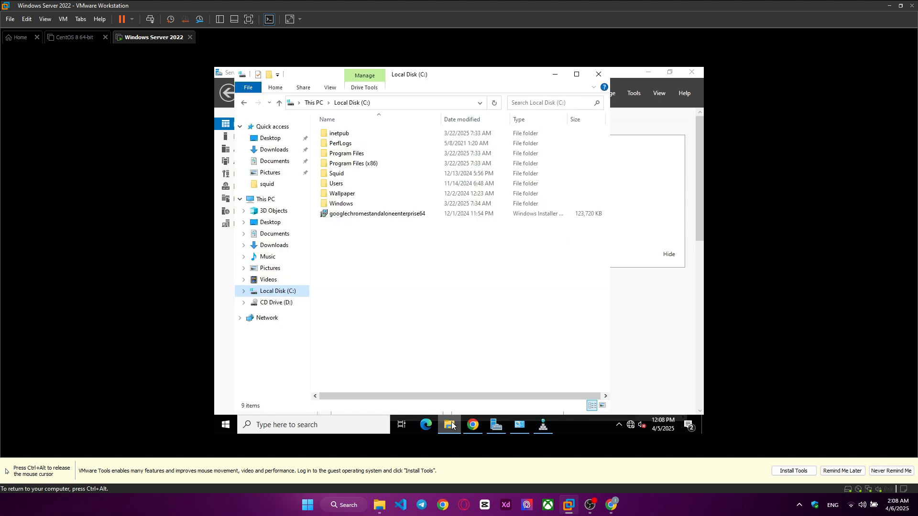
drag(514, 325, 464, 328)
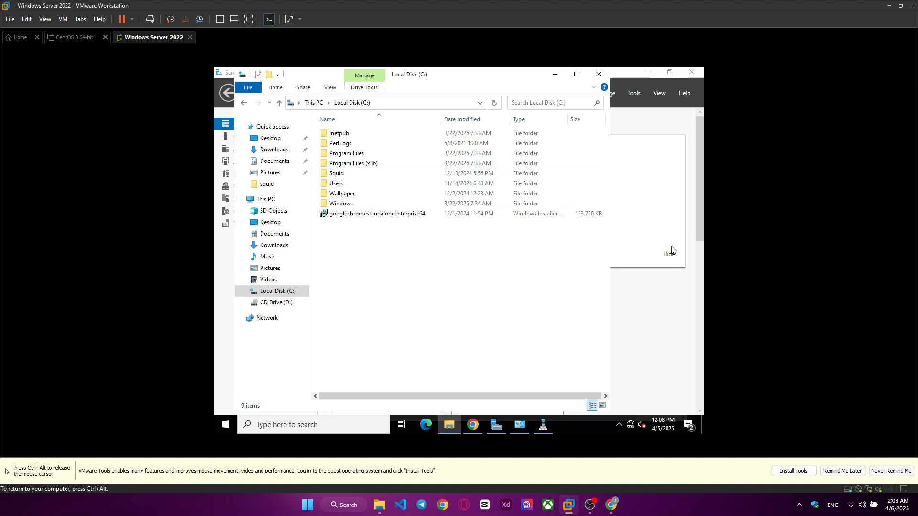
Step: Compare the IIS page at 192.168.100.128 in Chrome with the www host record in DNS Manager, ending back in Chrome
click(472, 426)
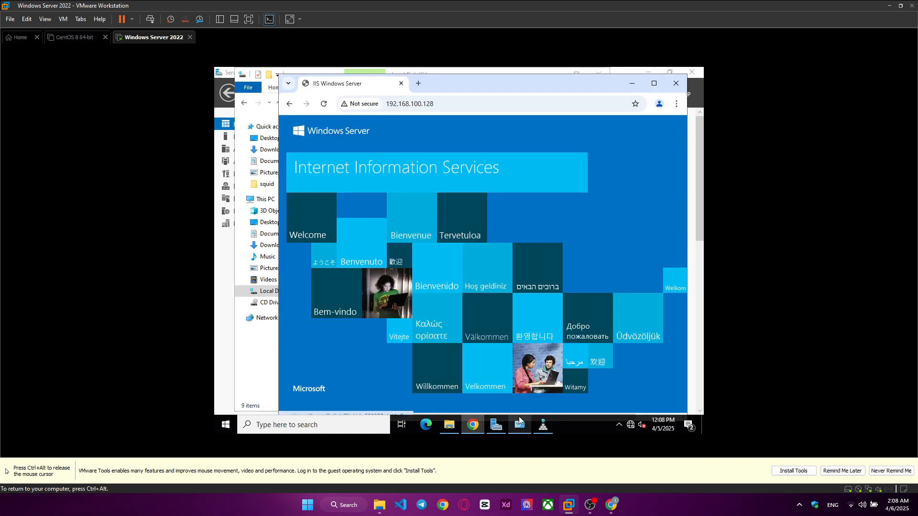
click(552, 432)
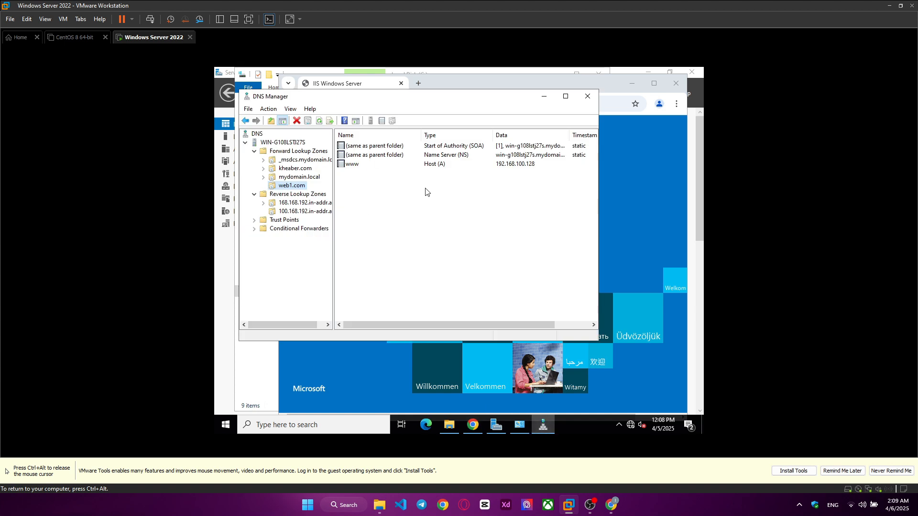
click(662, 190)
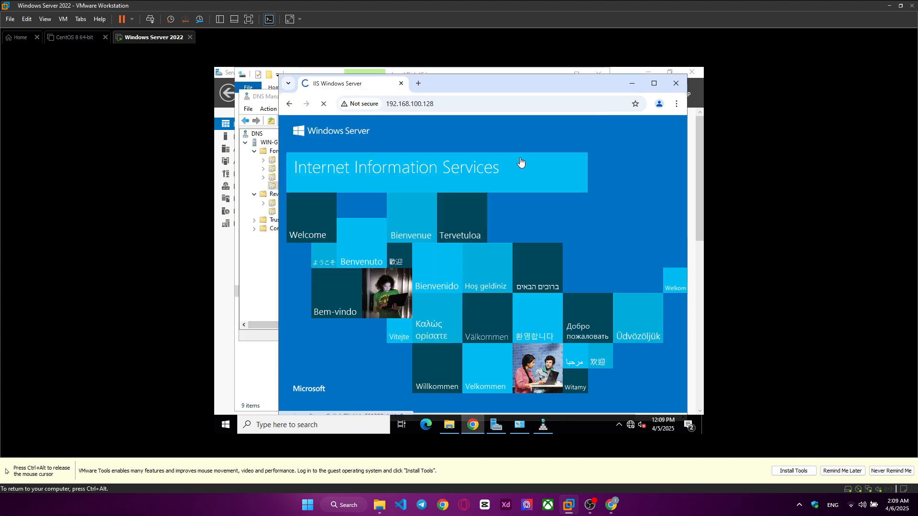